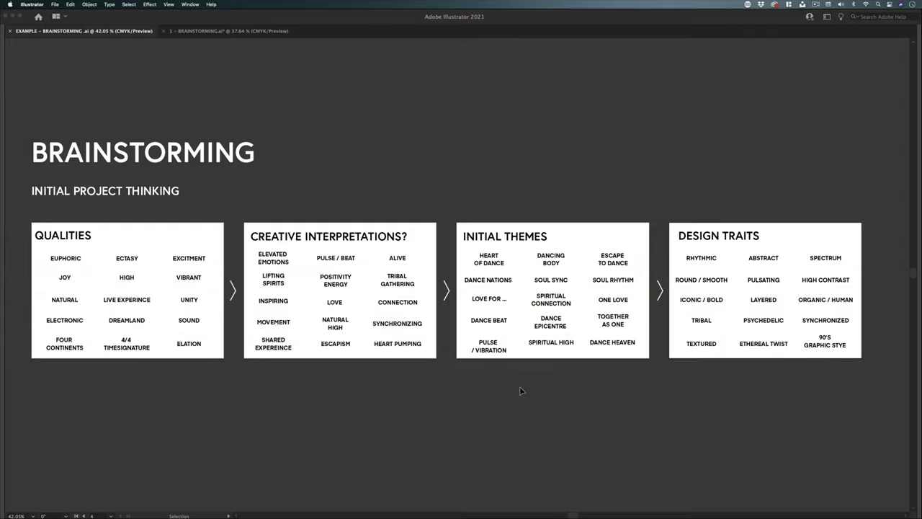
- Restore the hidden panels and zoom to frame the whole example brainstorming artboard
key("Tab")
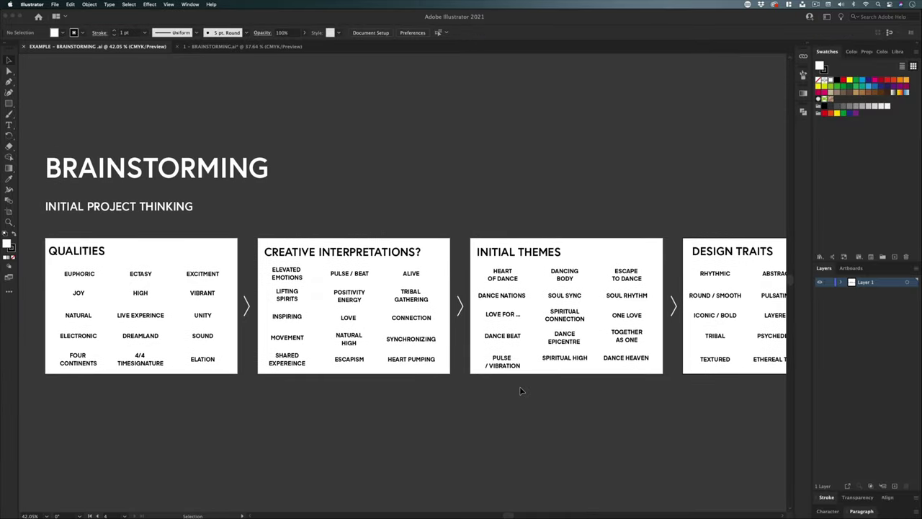
left_click(514, 285)
left_click_drag(514, 286, 434, 287)
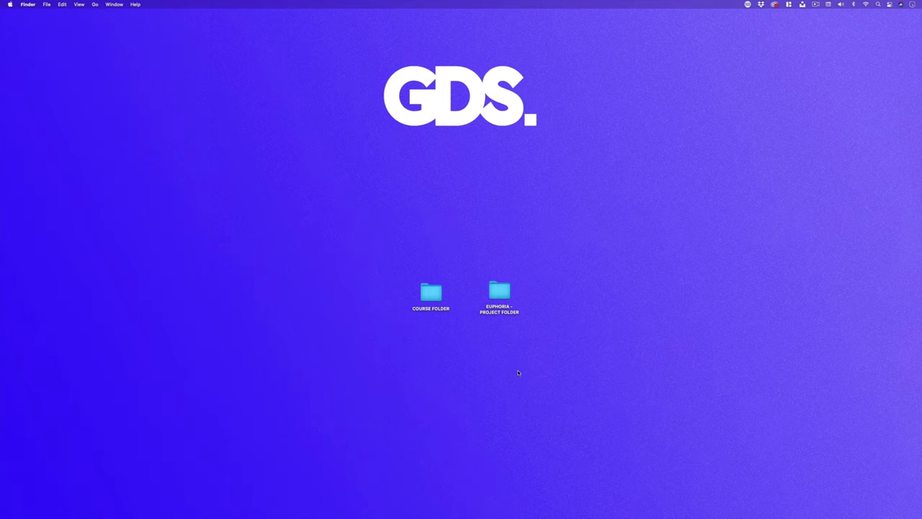
- Open 1 - BRAINSTORMING.ai from EUPHORIA - PROJECT FOLDER > 1 - LEARN & DISCOVERY > 5 - BRAINSTORMING
left_click(501, 290)
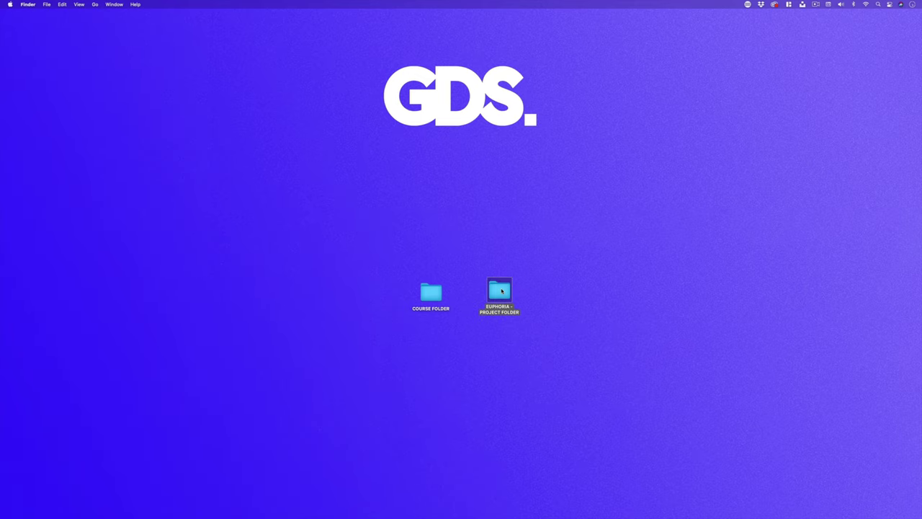
double_click(501, 290)
left_click(120, 261)
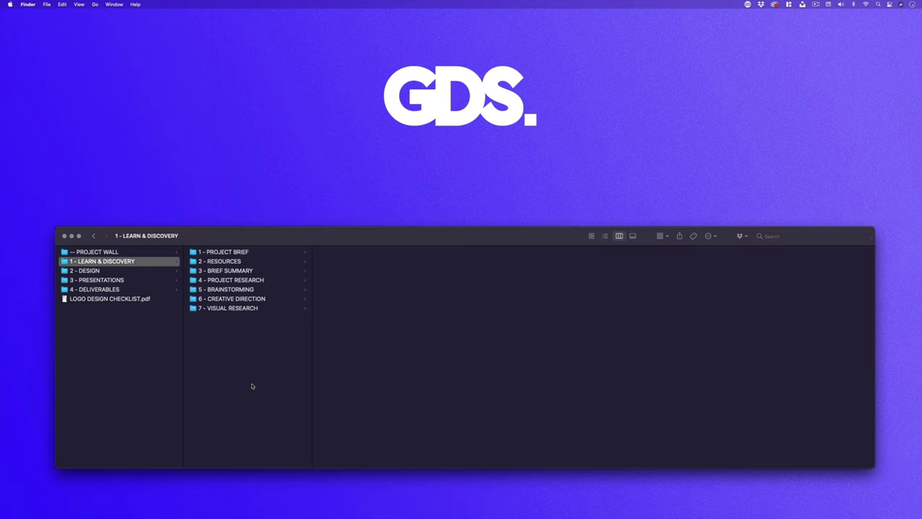
left_click(244, 289)
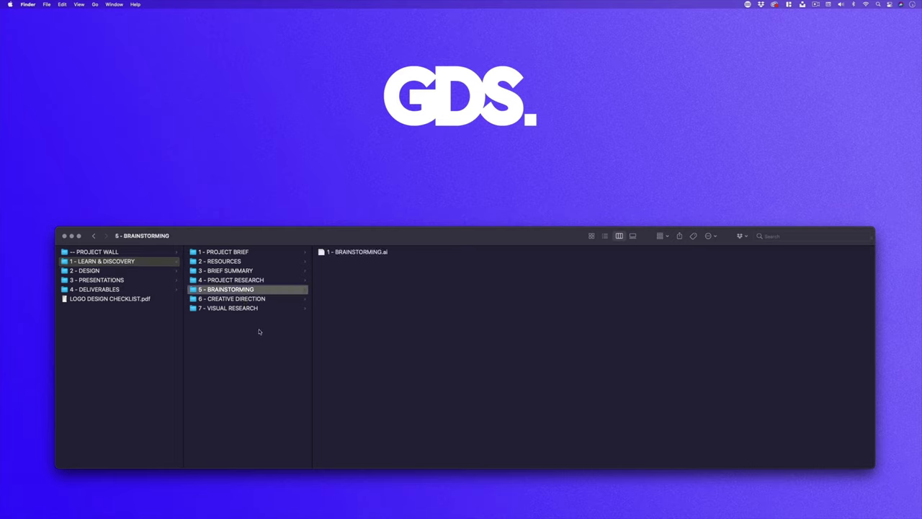
left_click(350, 253)
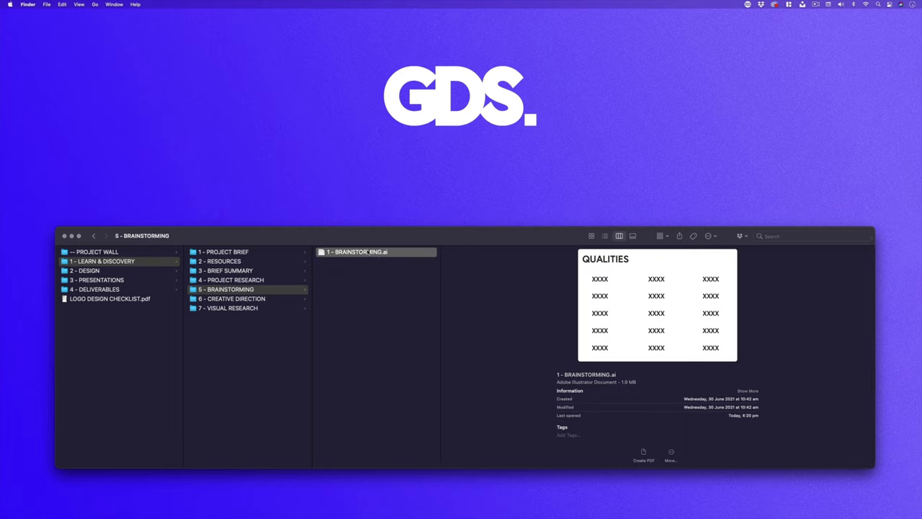
double_click(358, 253)
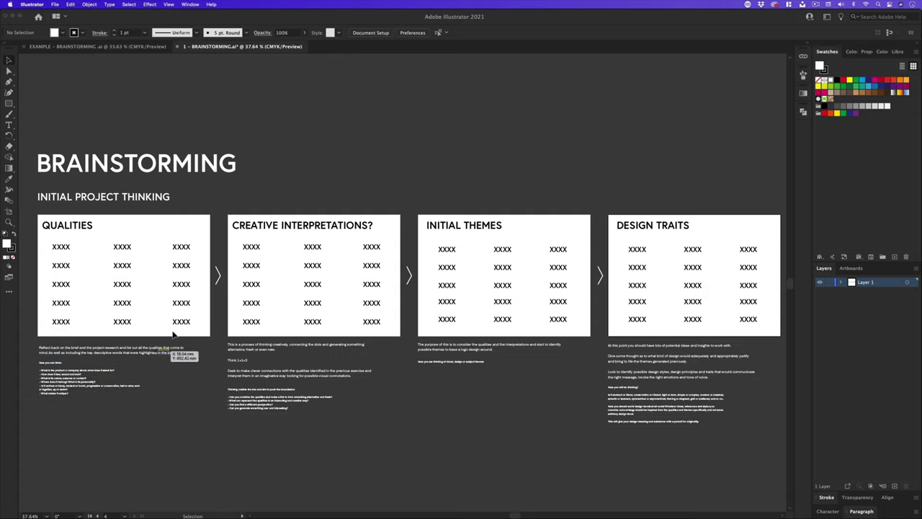
key("z")
left_click_drag(123, 267, 154, 256)
scroll(153, 256, "left", 10)
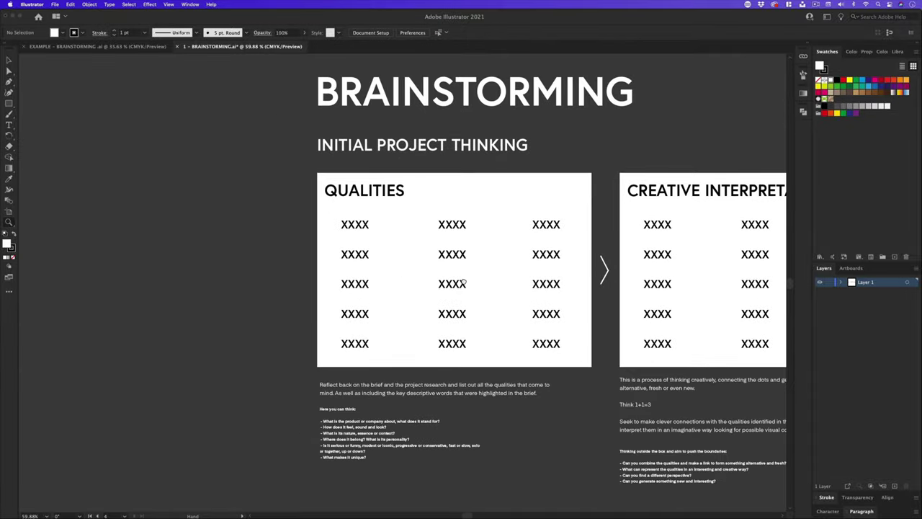
scroll(405, 270, "up", 5)
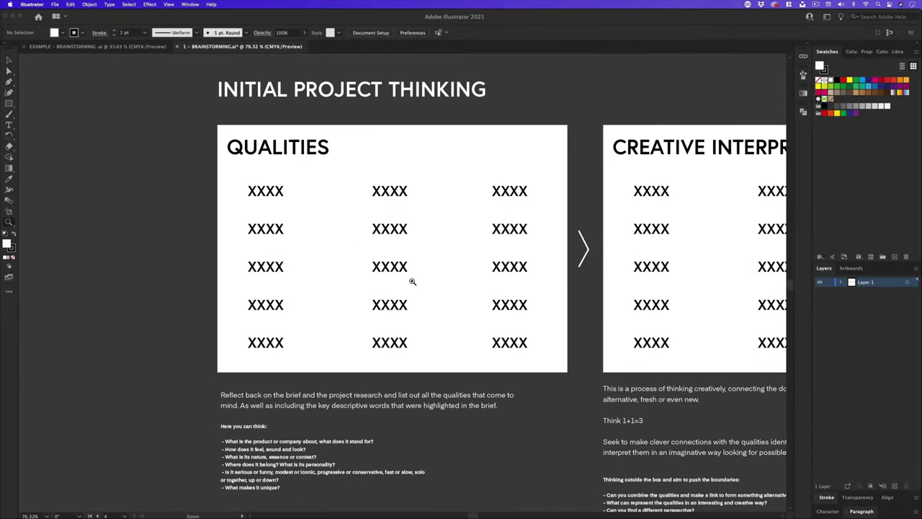
scroll(519, 297, "right", 2)
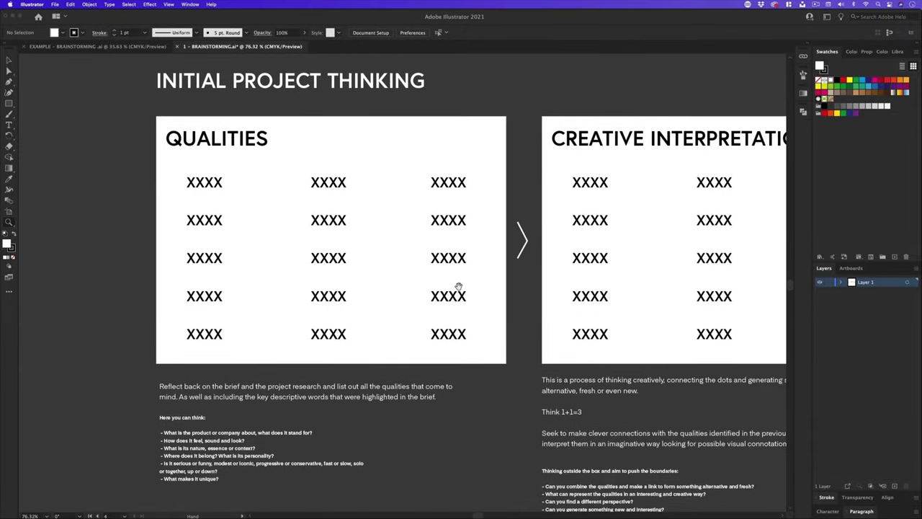
left_click_drag(593, 284, 462, 291)
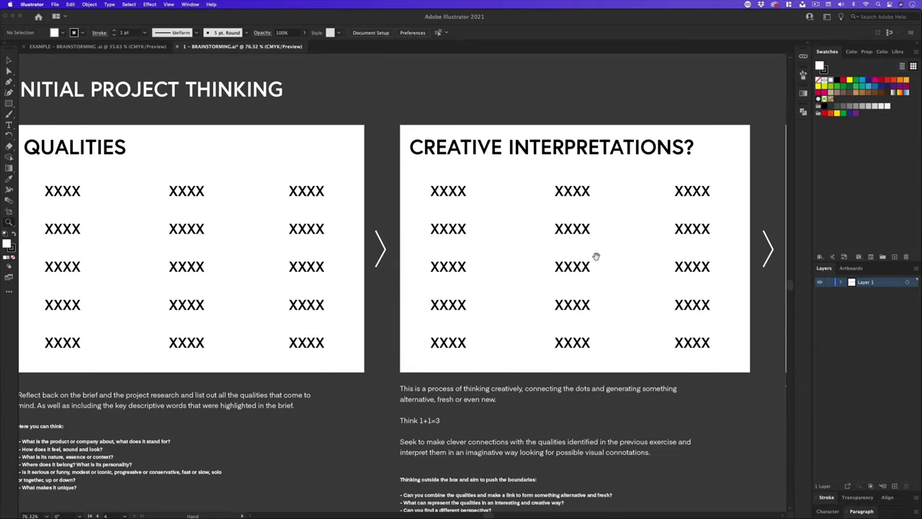
left_click_drag(603, 255, 325, 267)
left_click_drag(665, 229, 439, 235)
left_click_drag(702, 202, 520, 189)
scroll(519, 189, "right", 5)
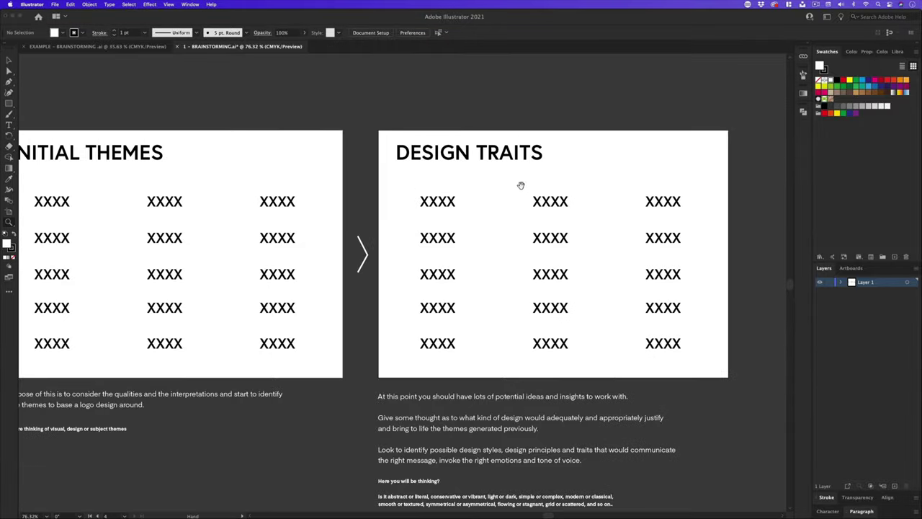
left_click_drag(420, 244, 445, 288)
left_click_drag(438, 257, 384, 279)
scroll(418, 277, "left", 2)
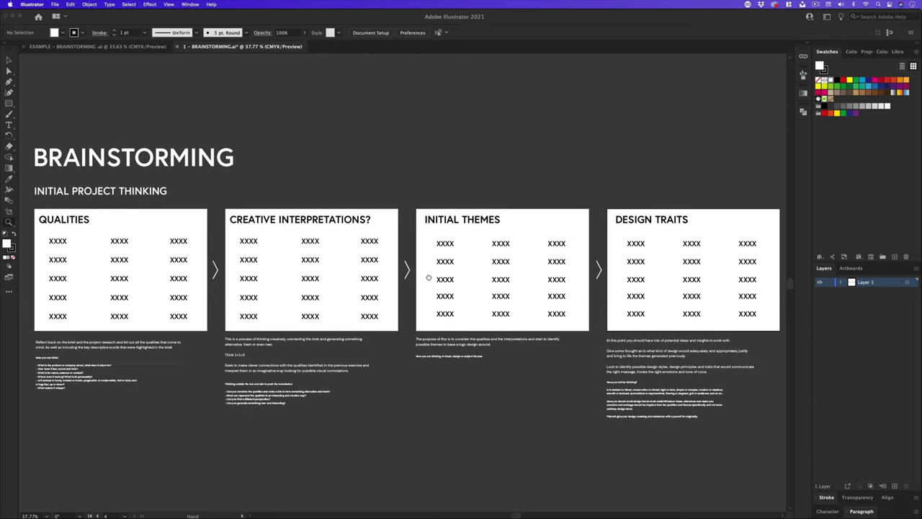
key("v")
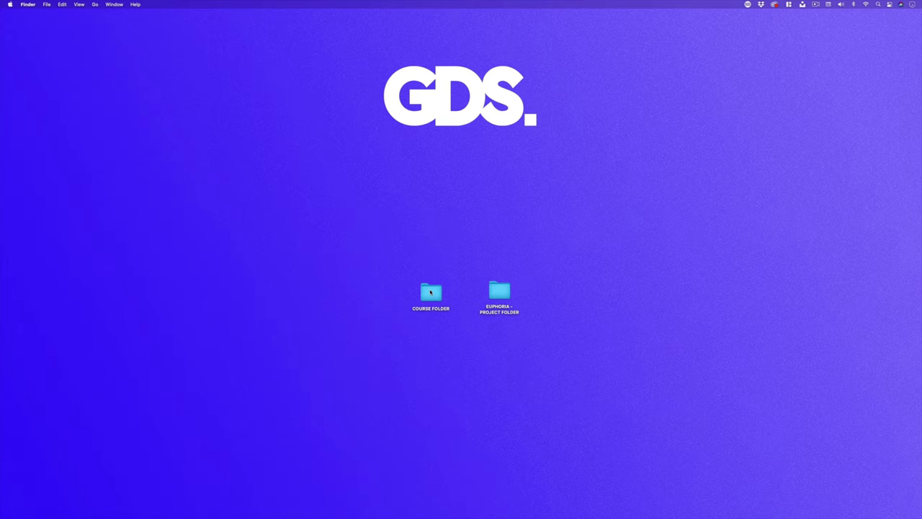
- Open EXAMPLE - BRAINSTORMING .ai from COURSE FOLDER > DESIGN PROCESS EXAMPLE > 1 - LEARN & DISCOVERY > 5 - BRAINSTORMING
left_click(430, 293)
double_click(433, 293)
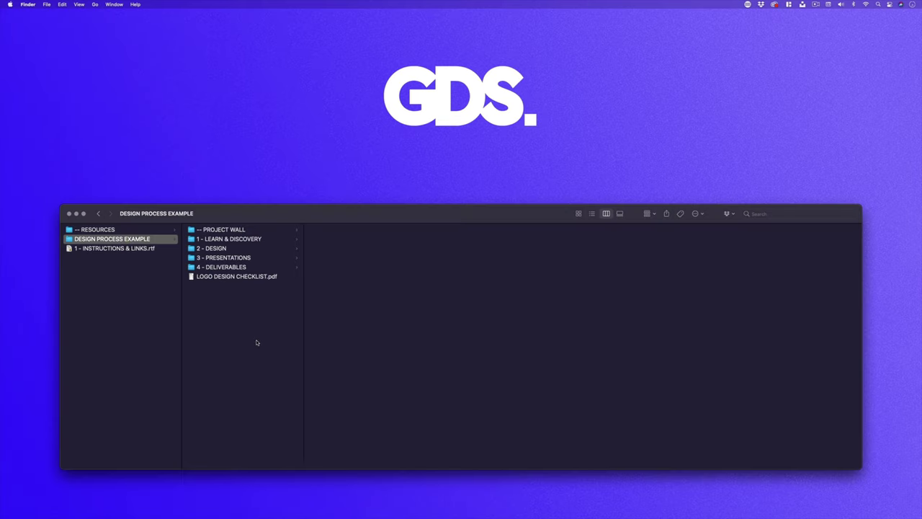
left_click(235, 239)
left_click(375, 268)
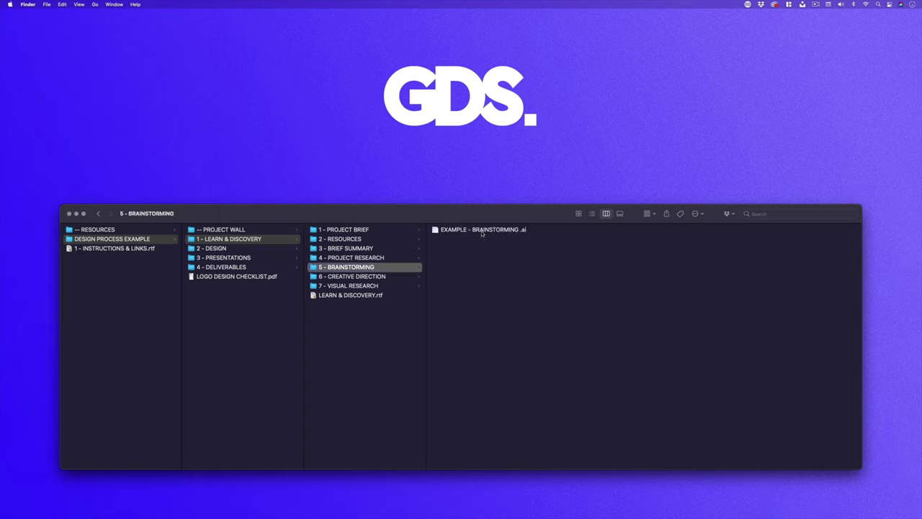
left_click(482, 230)
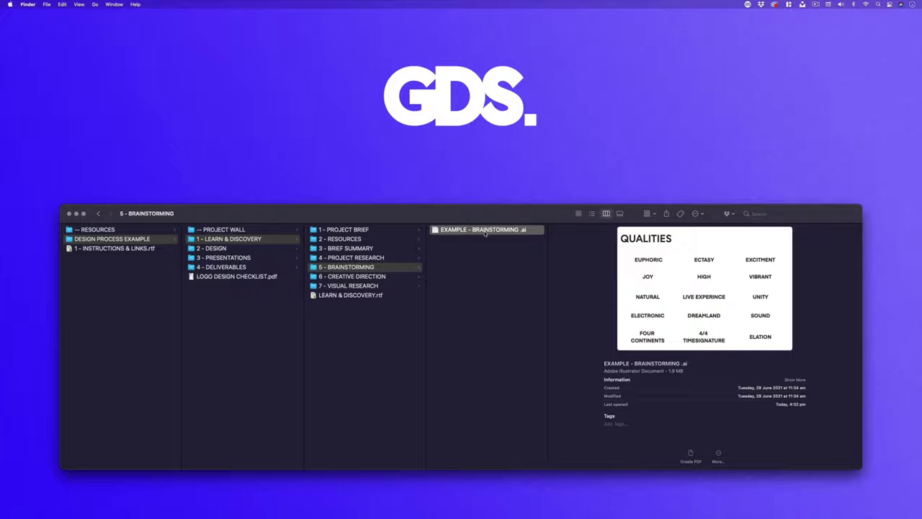
double_click(485, 231)
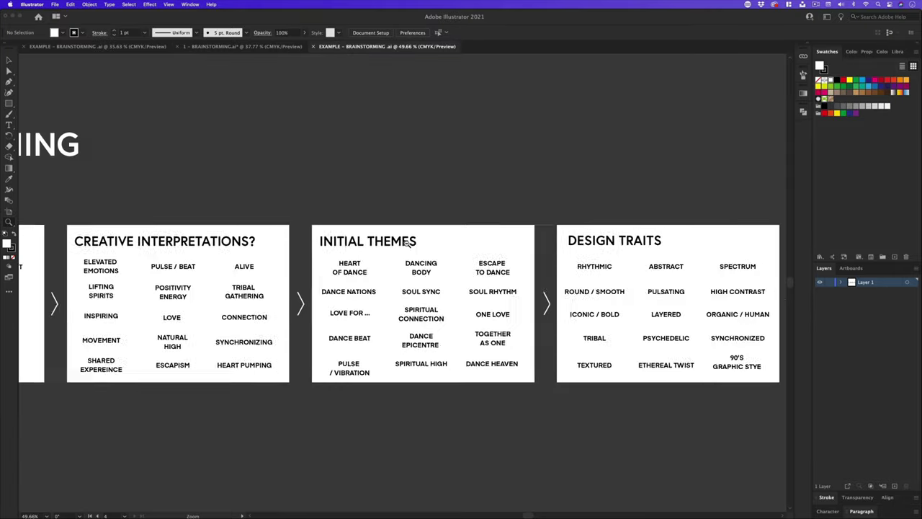
- Zoom out over the example board row, then zoom close on the filled QUALITIES board
left_click_drag(401, 246, 360, 269)
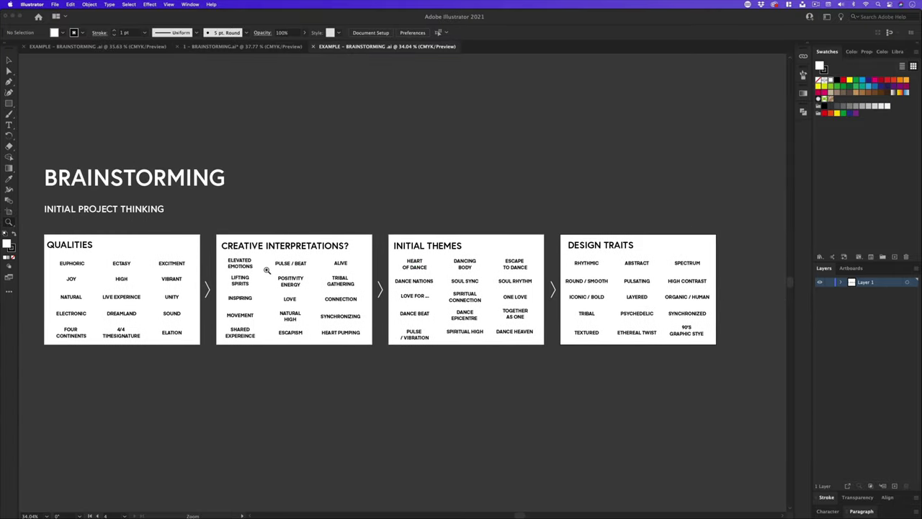
left_click_drag(266, 269, 280, 275)
key("v")
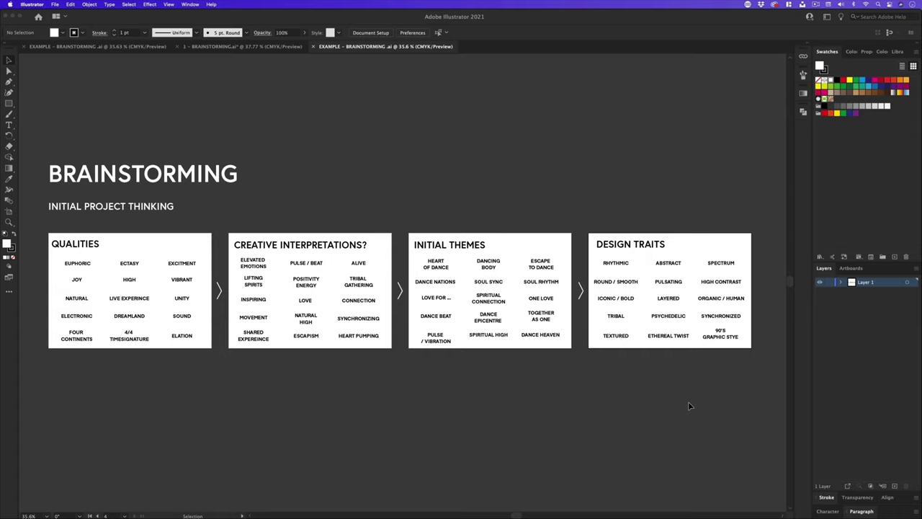
left_click_drag(125, 291, 371, 303)
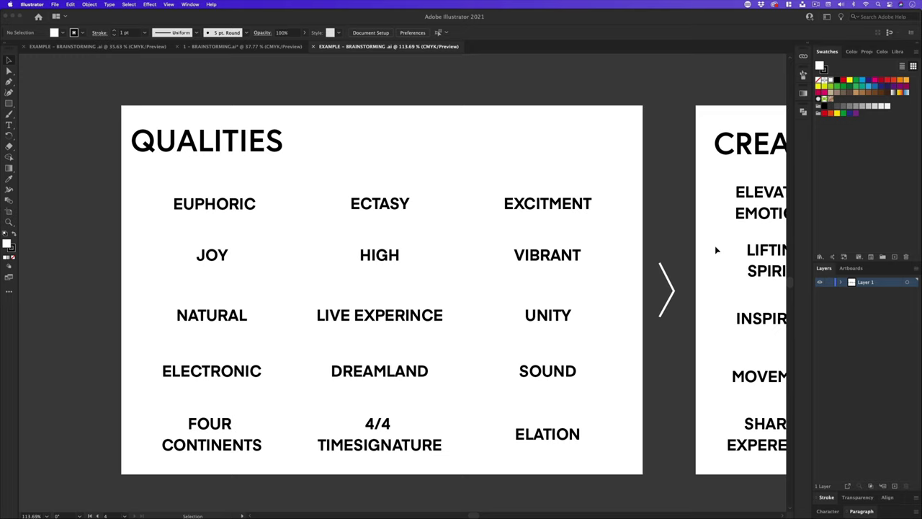
- Pan past the CREATIVE INTERPRETATIONS? and INITIAL THEMES boards to the DESIGN TRAITS artboard
left_click_drag(720, 245, 204, 246)
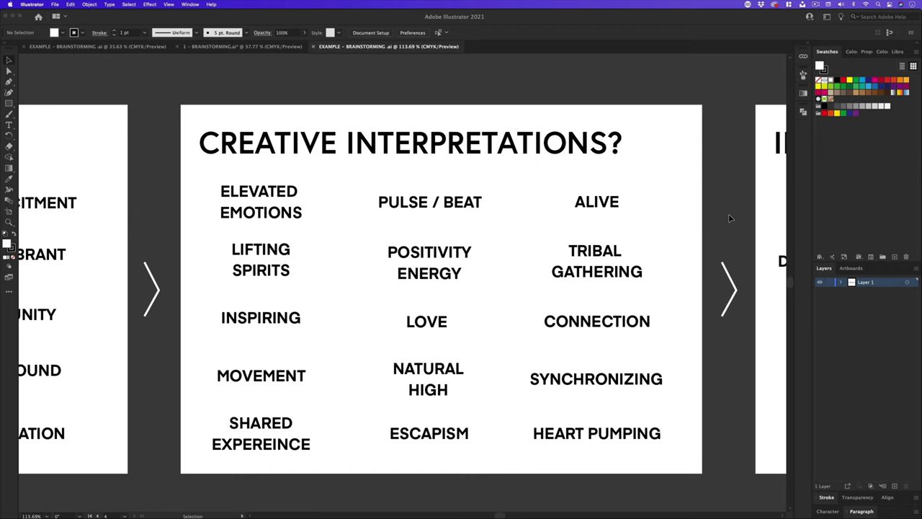
left_click_drag(732, 216, 721, 219)
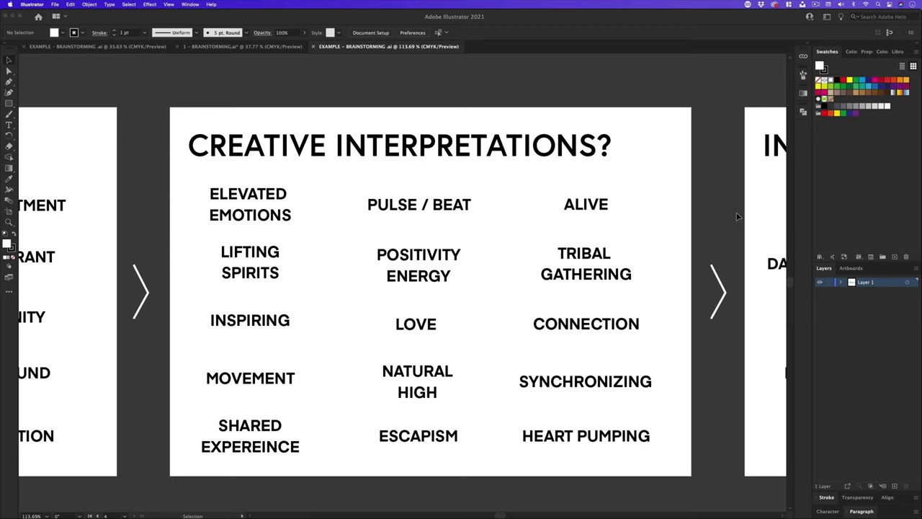
left_click_drag(736, 217, 329, 219)
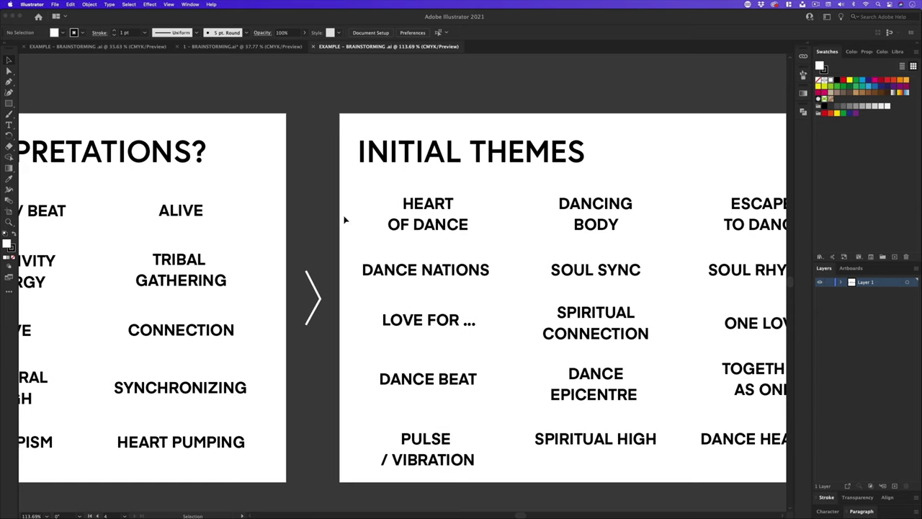
left_click_drag(565, 193, 381, 187)
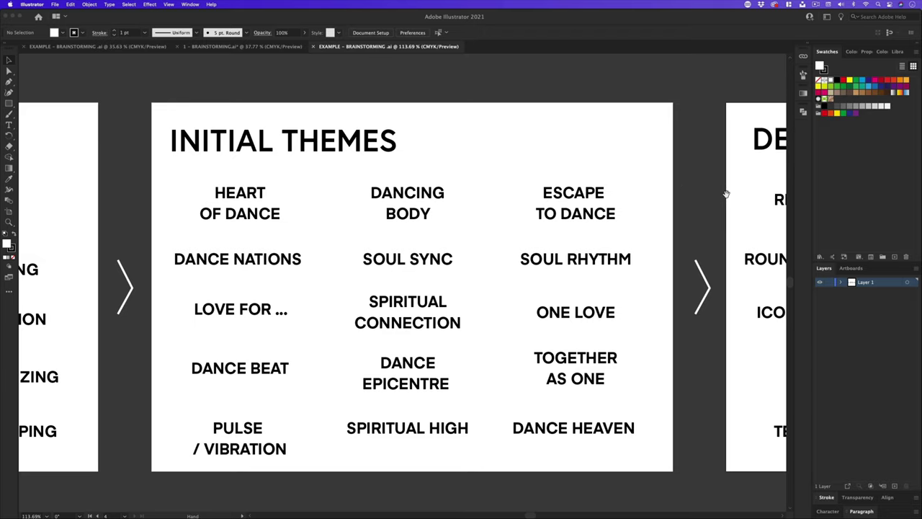
left_click_drag(726, 194, 173, 193)
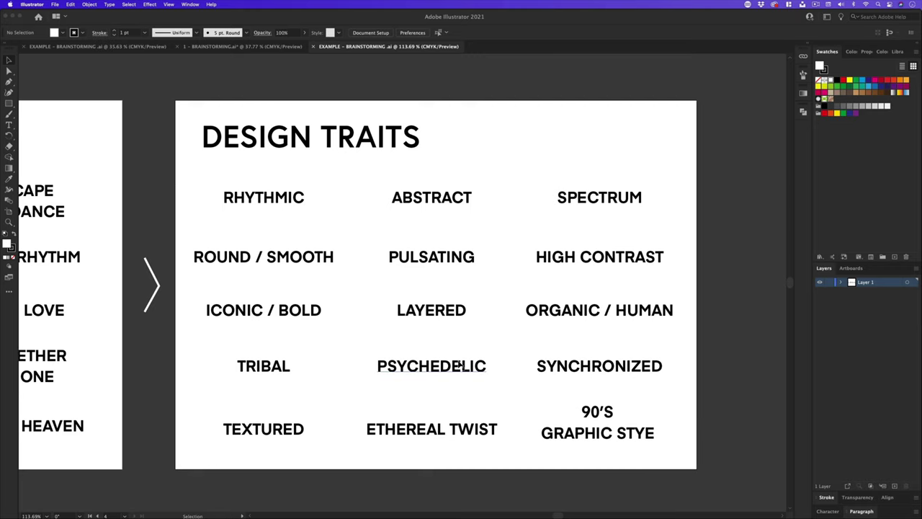
- Zoom out across the example's artboards, then close the EXAMPLE - BRAINSTORMING document
key("z")
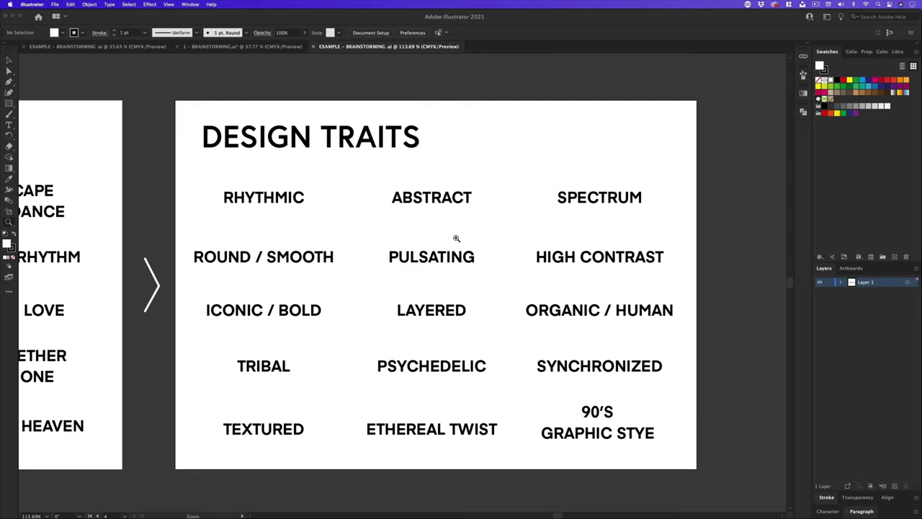
left_click_drag(465, 228, 393, 257)
scroll(393, 256, "left", 10)
scroll(338, 250, "down", 5)
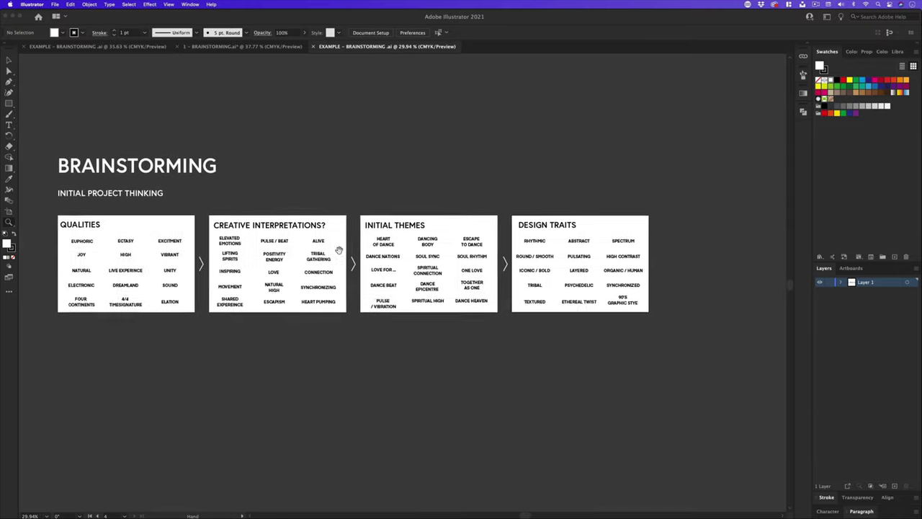
scroll(338, 250, "left", 3)
scroll(372, 274, "up", 3)
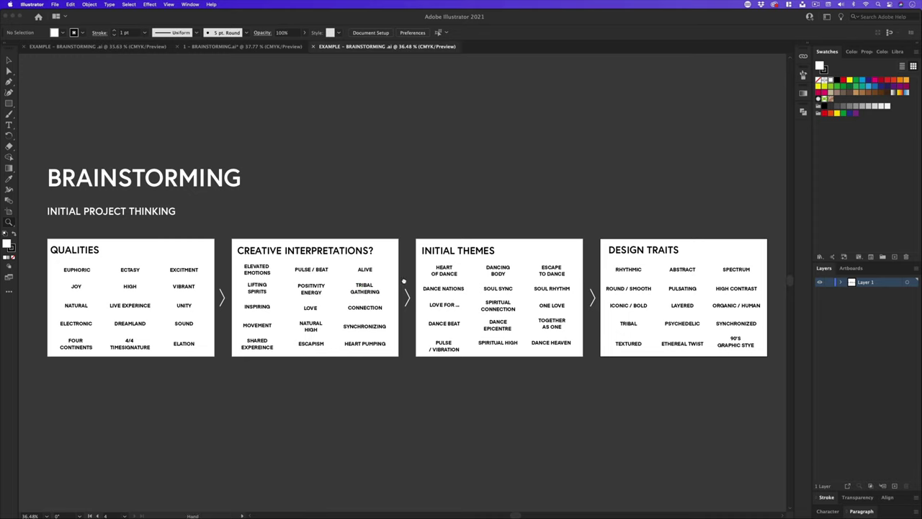
scroll(403, 280, "down", 1)
key("v")
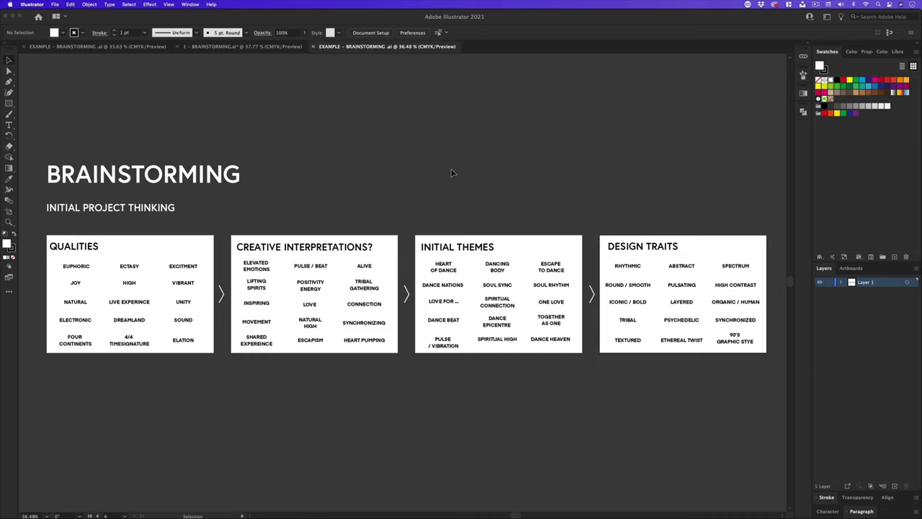
key("super+w")
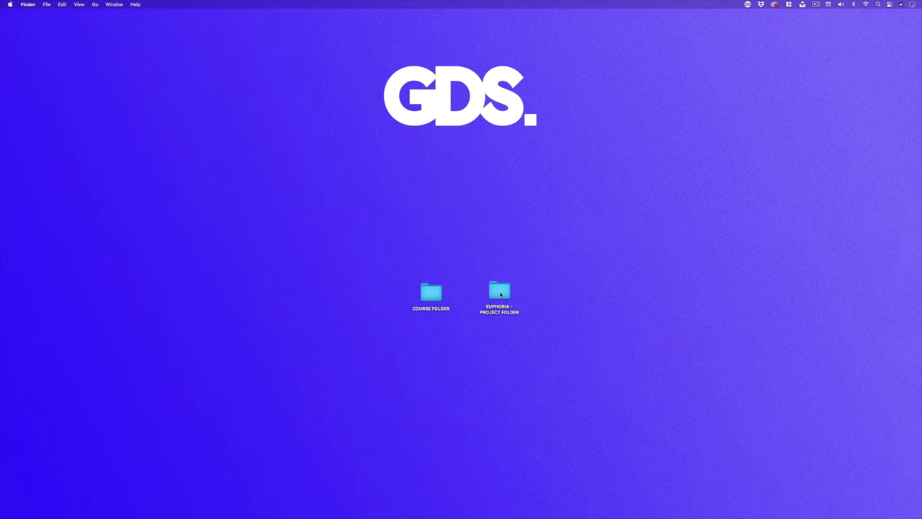
- Reopen 1 - BRAINSTORMING.ai via EUPHORIA - PROJECT FOLDER > 1 - LEARN & DISCOVERY > 5 - BRAINSTORMING
left_click(501, 290)
double_click(502, 290)
left_click(123, 263)
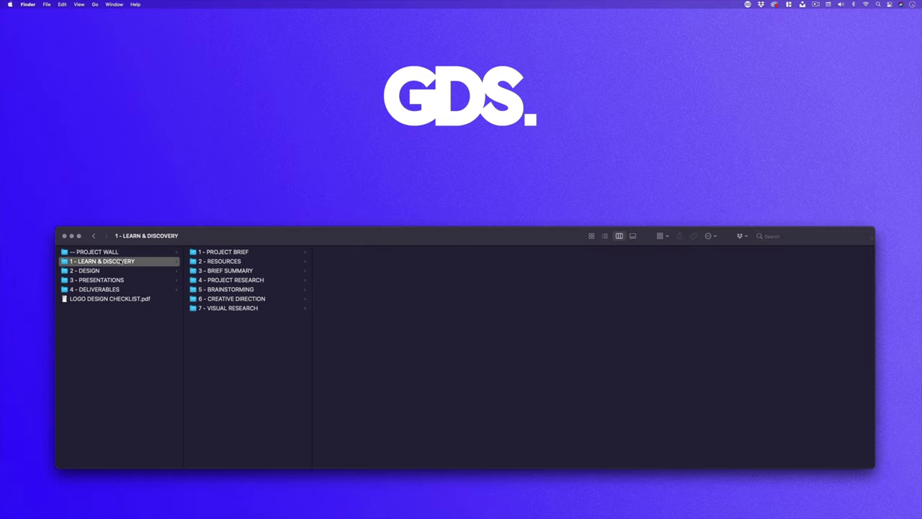
left_click(245, 289)
left_click(354, 253)
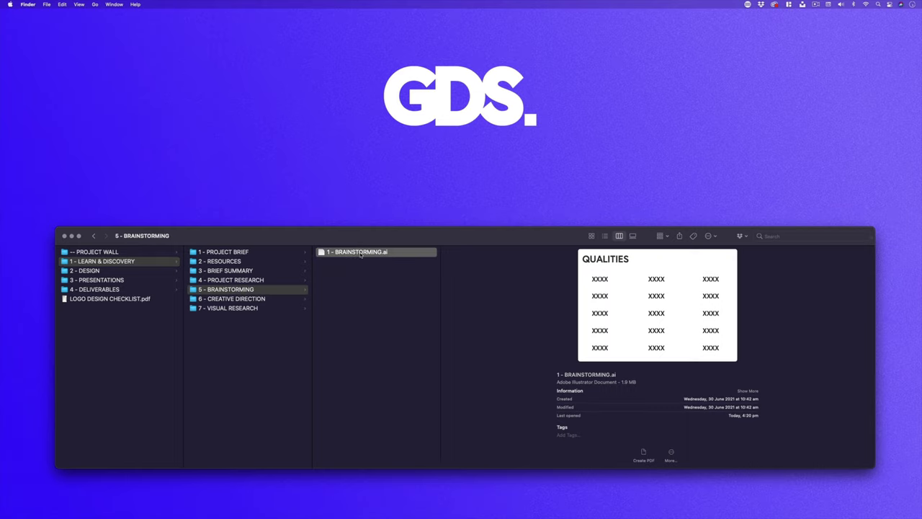
double_click(358, 253)
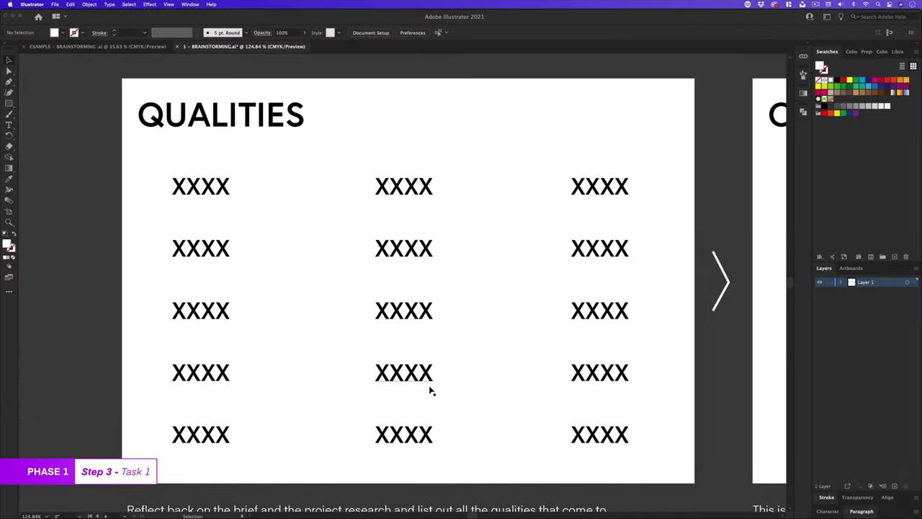
- Zoom in on the template's brief text, then scroll back to the QUALITIES XXXX grid
scroll(425, 417, "down", 8)
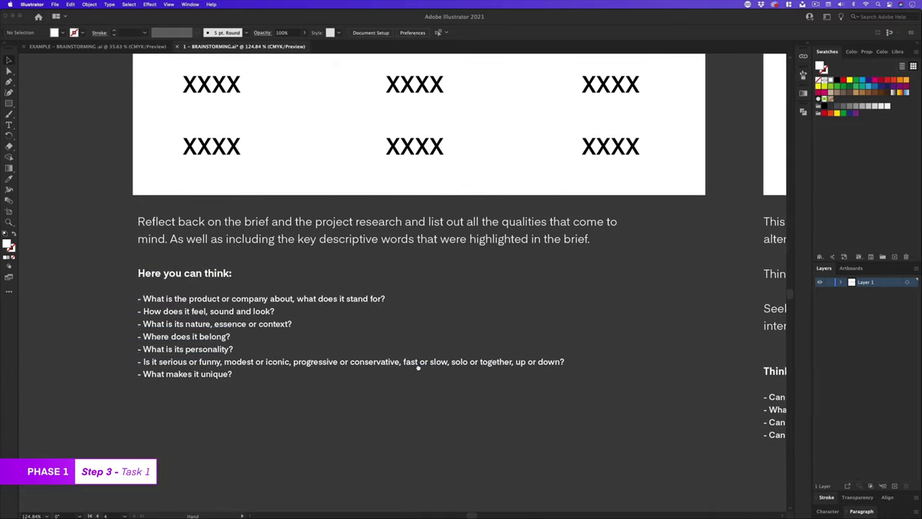
scroll(354, 329, "up", 5)
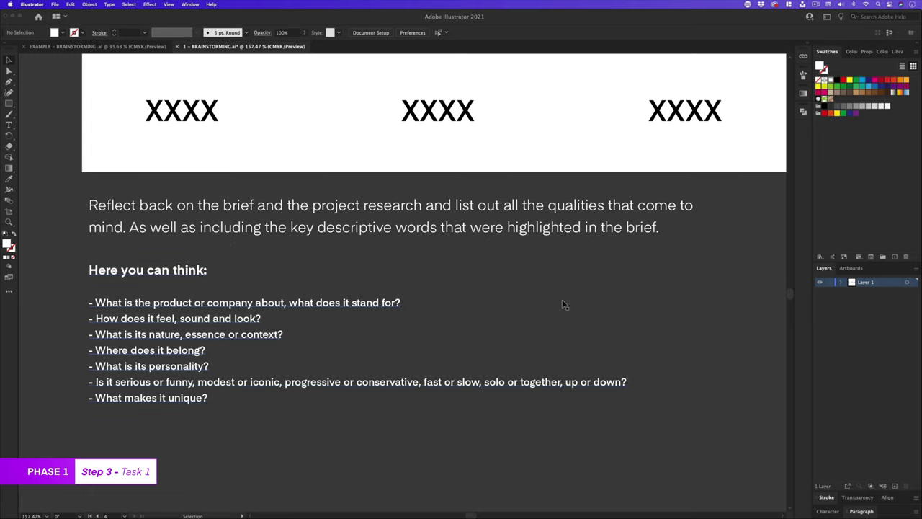
key("z")
left_click_drag(311, 293, 385, 331)
key("v")
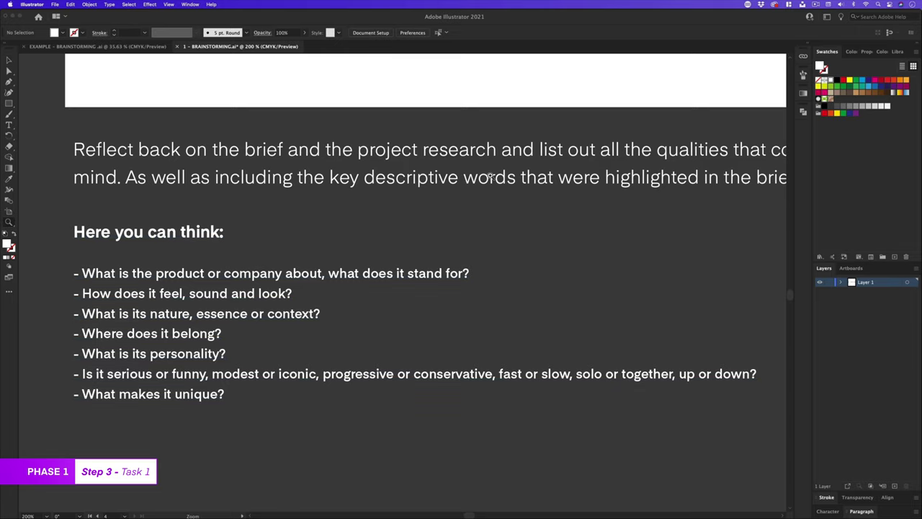
scroll(479, 189, "down", 1)
scroll(486, 181, "down", 2)
scroll(461, 187, "up", 6)
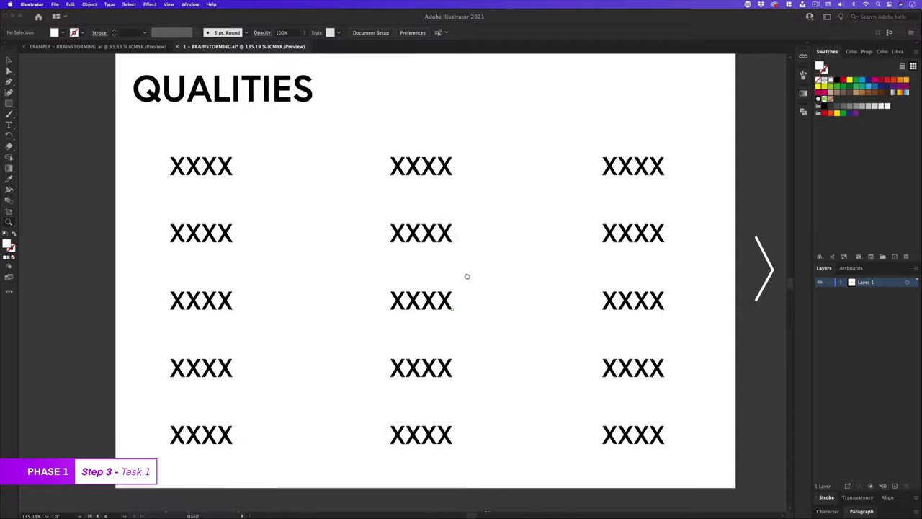
scroll(467, 276, "up", 1)
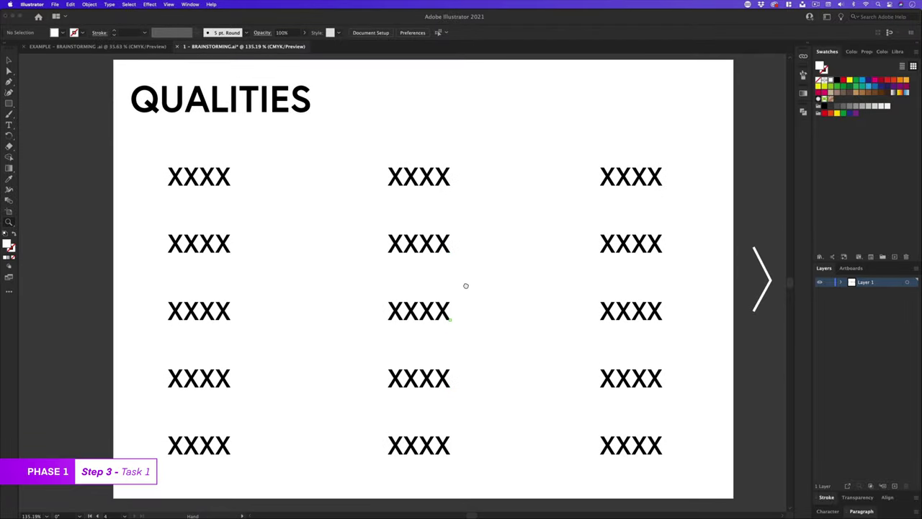
- Return to the Selection tool with V
key("v")
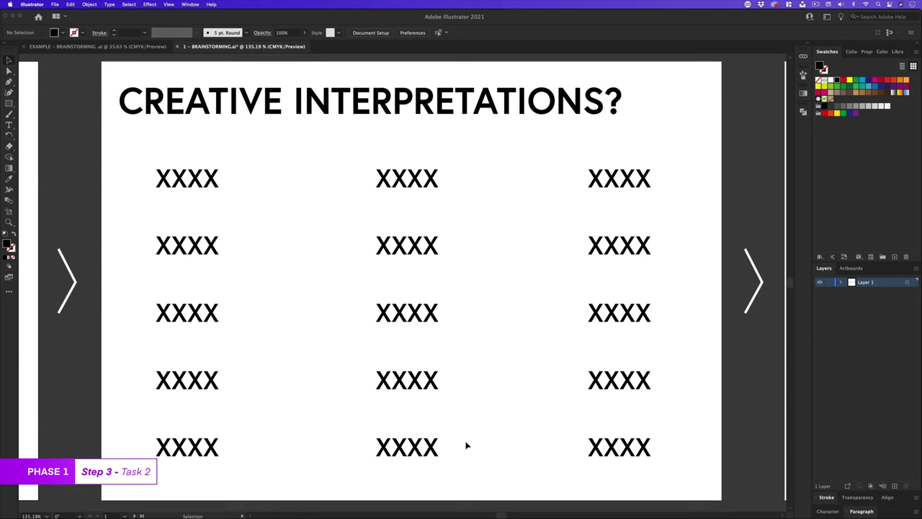
- Zoom in twice on the CREATIVE INTERPRETATIONS? question list, including 'Think 1+1=3', then scroll away
scroll(494, 274, "down", 10)
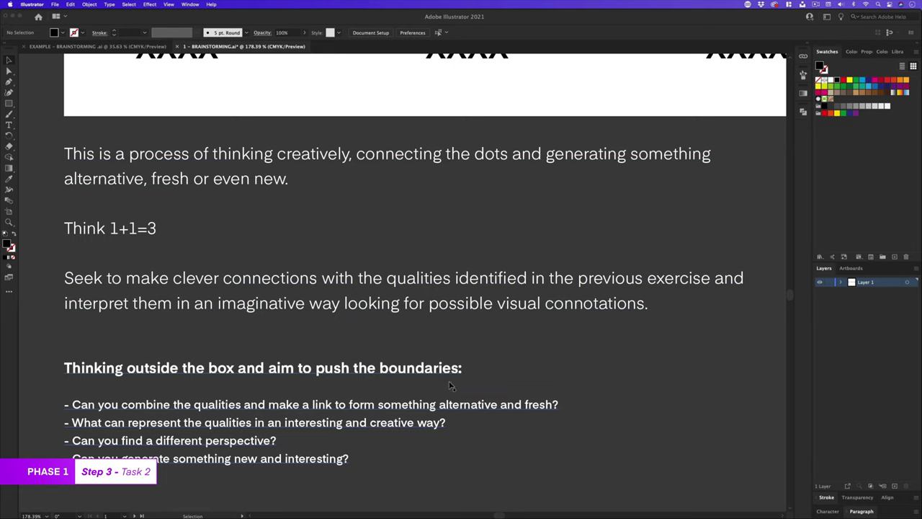
scroll(449, 353, "down", 5)
key("z")
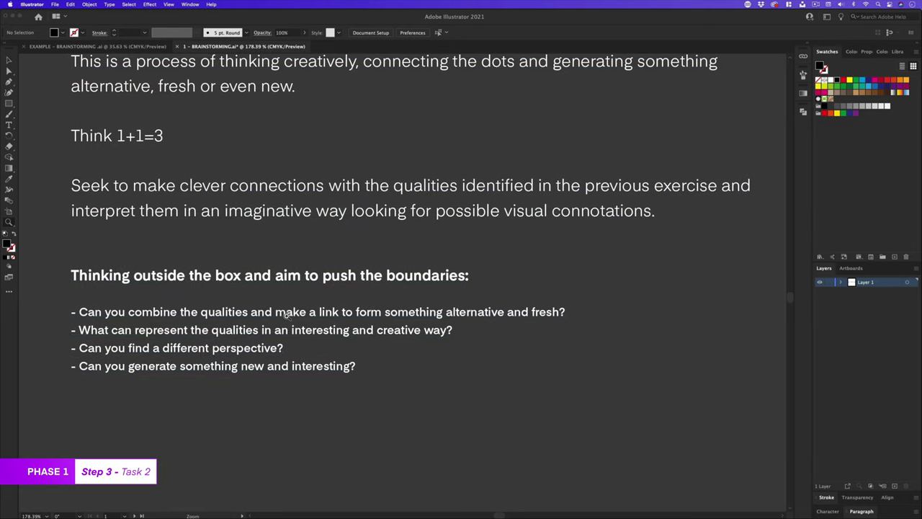
left_click(245, 330)
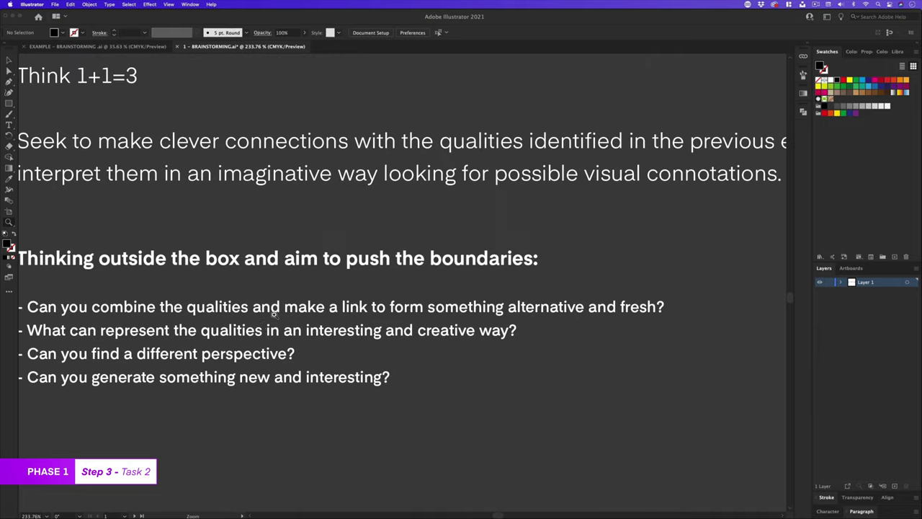
left_click(306, 328)
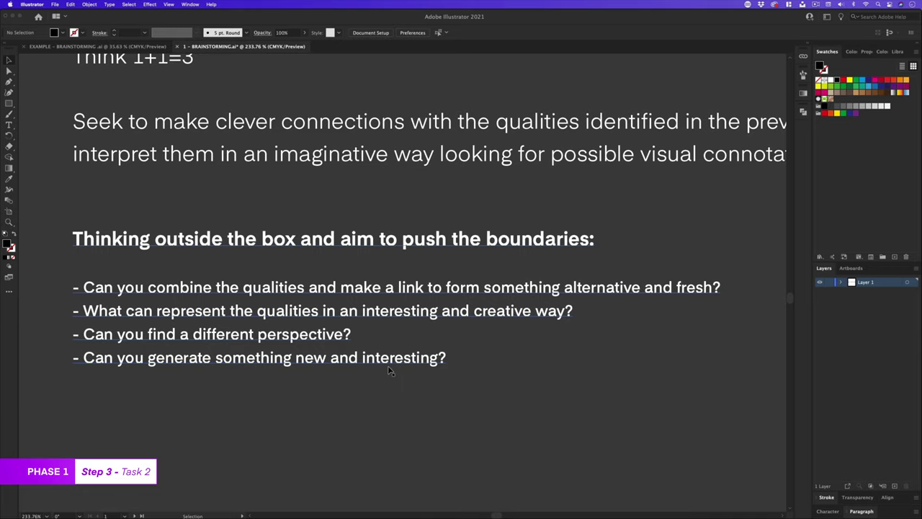
scroll(465, 214, "down", 5)
- Scroll the view up across the Creative Interpretations? artboard while its placeholders are replaced
scroll(426, 260, "up", 8)
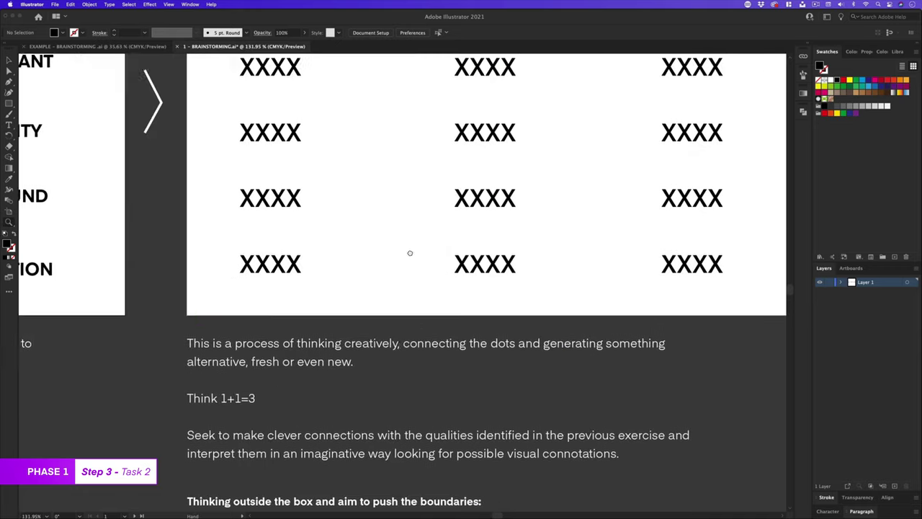
scroll(381, 313, "up", 3)
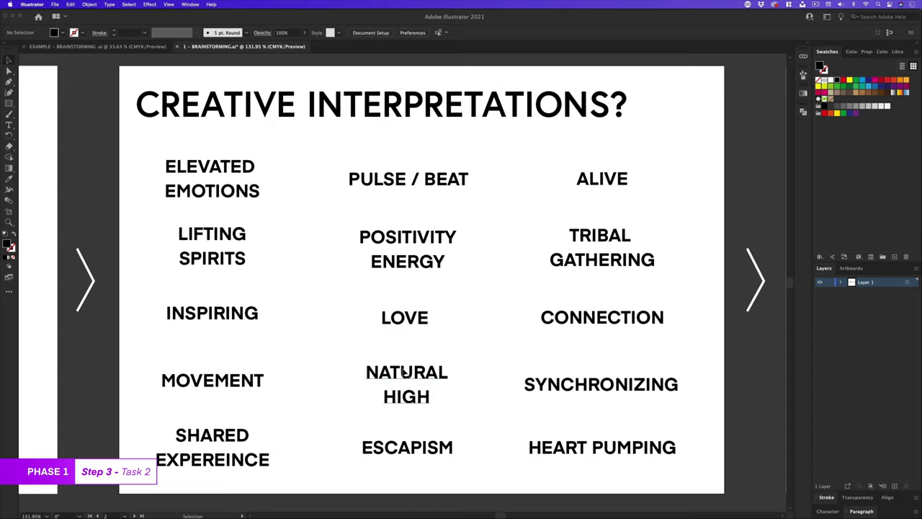
scroll(503, 353, "up", 1)
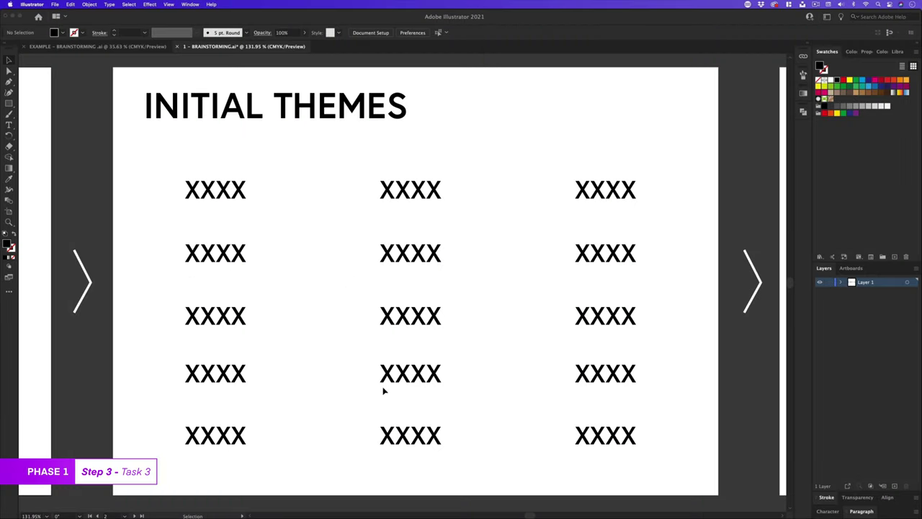
- Zoom in to read the Initial Themes purpose text and the notes below the artboard
scroll(568, 432, "down", 10)
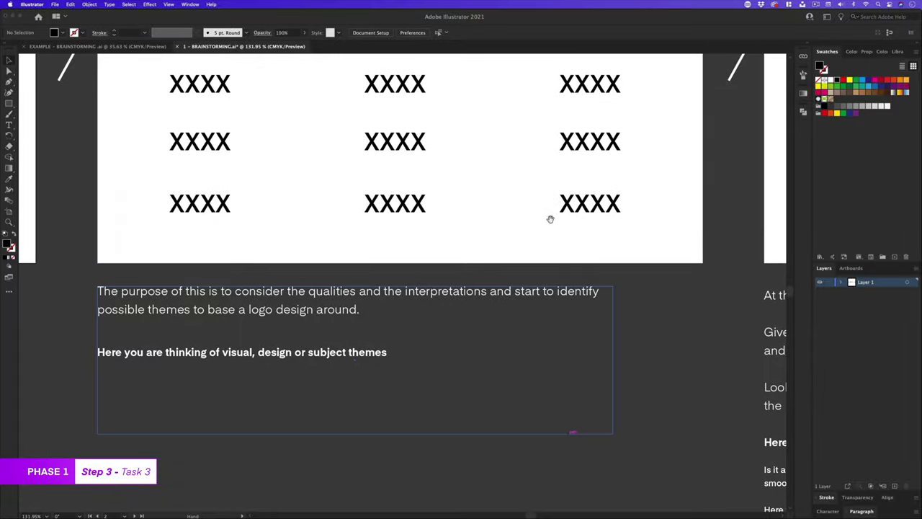
left_click_drag(354, 298, 356, 286)
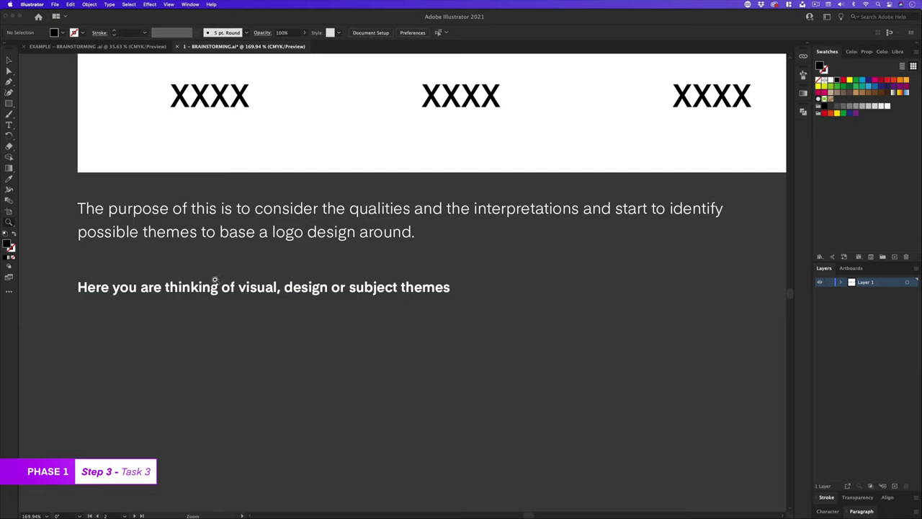
left_click_drag(214, 282, 350, 288)
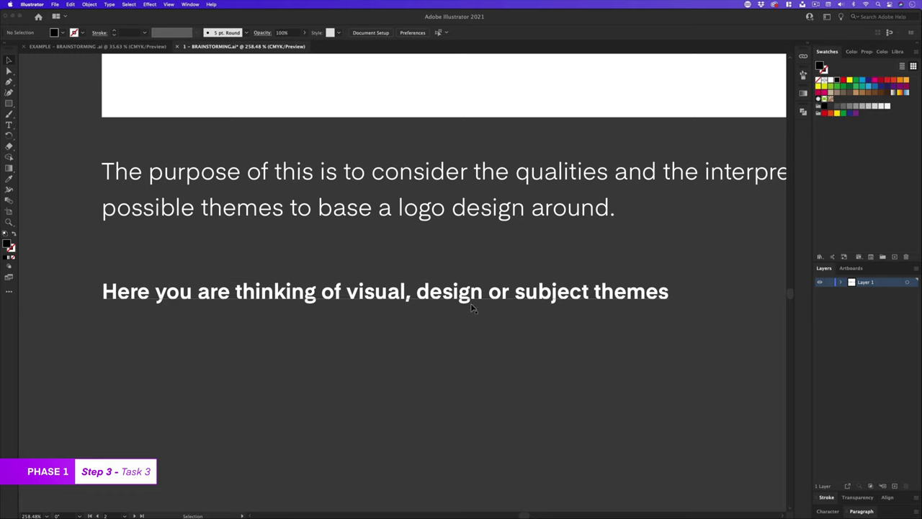
- Zoom back out and center the Initial Themes artboard in view
left_click_drag(523, 233, 443, 288)
scroll(442, 288, "up", 5)
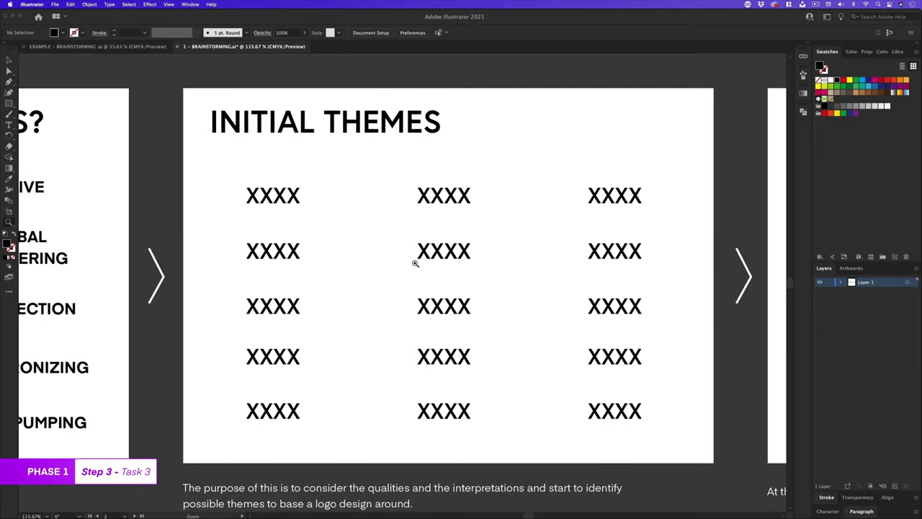
scroll(415, 259, "up", 3)
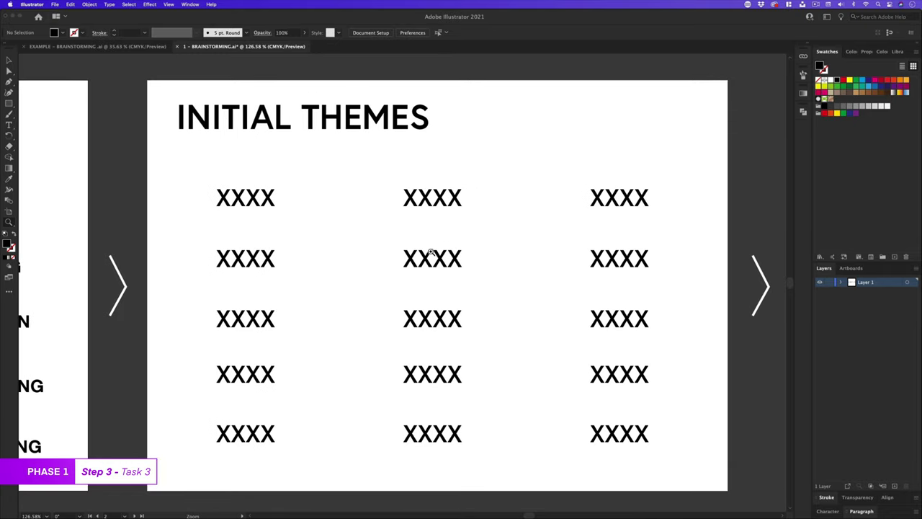
scroll(435, 261, "up", 1)
left_click_drag(461, 264, 457, 258)
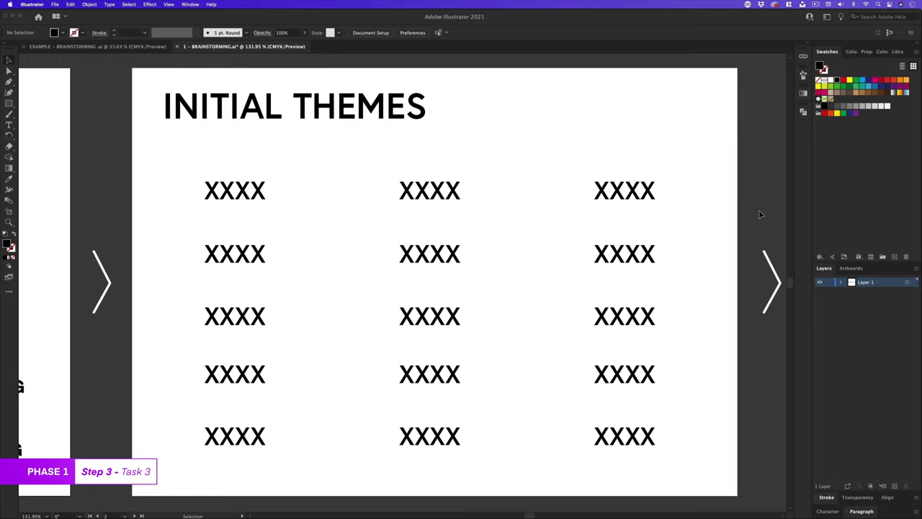
- Jump ahead to artboard 3, the Initial Themes board
key("shift+Page_Down")
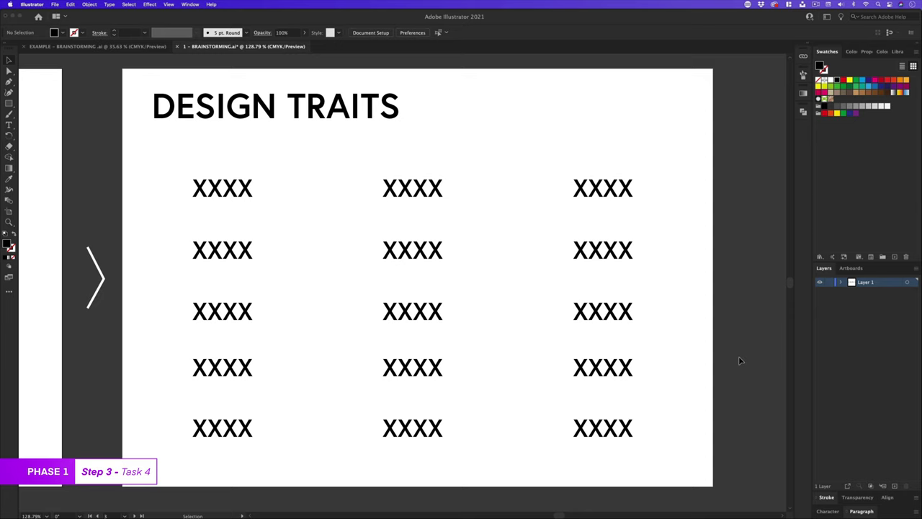
scroll(738, 355, "down", 5)
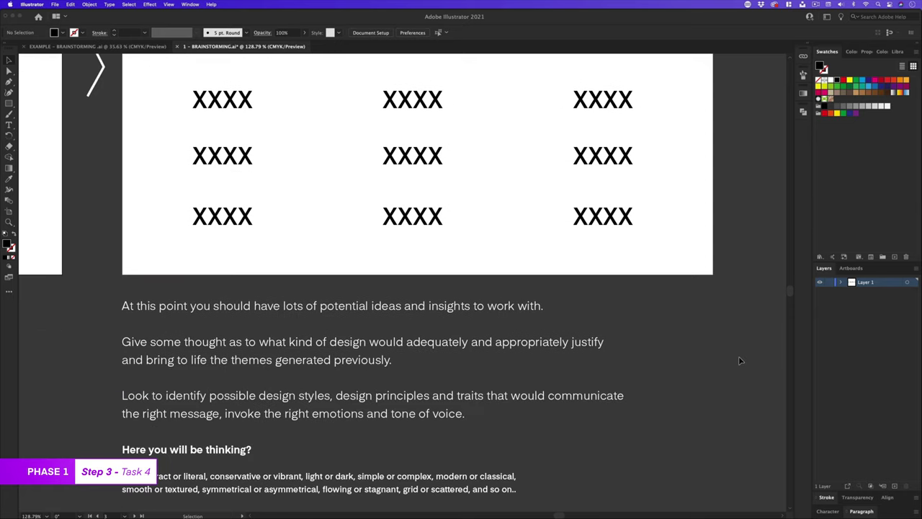
scroll(738, 360, "down", 4)
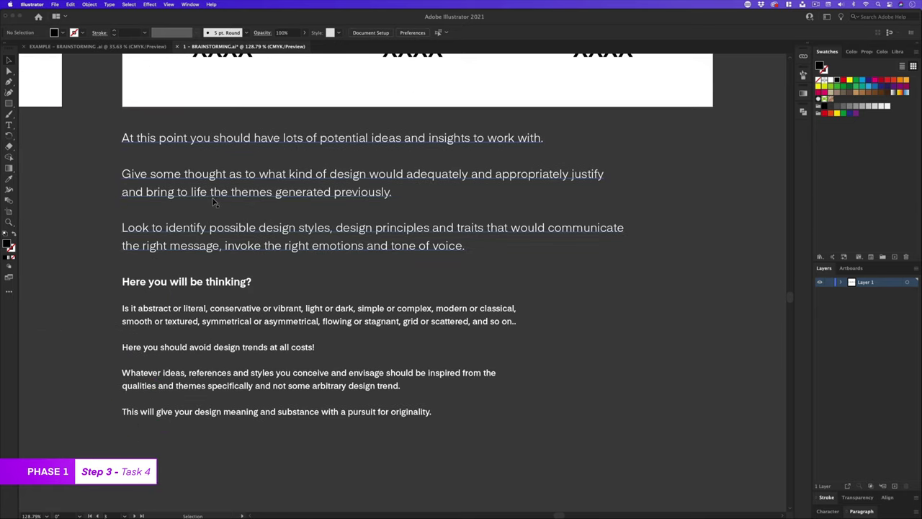
key("z")
left_click(296, 208)
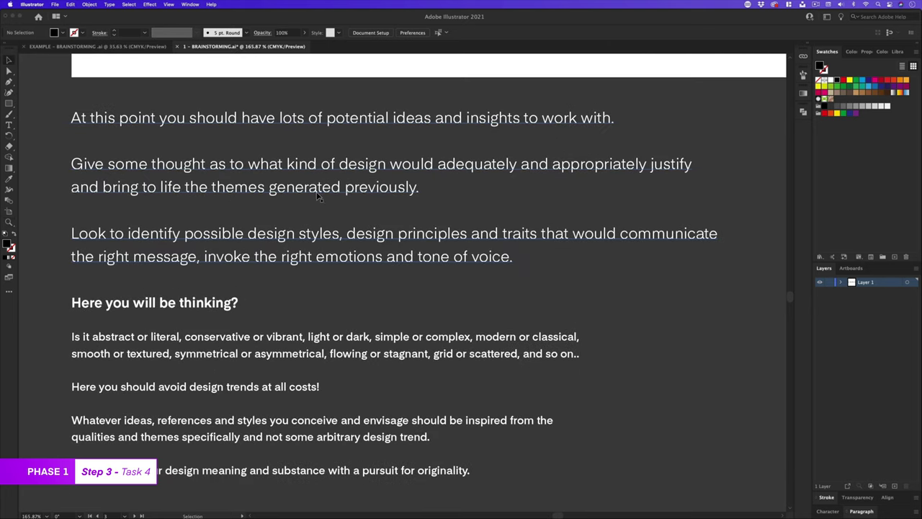
left_click_drag(421, 302, 418, 283)
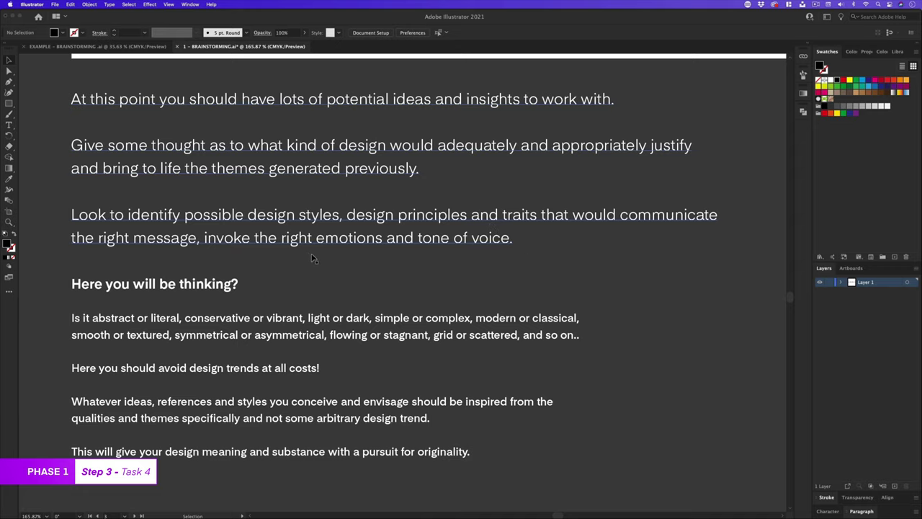
key("z")
left_click_drag(291, 295, 367, 249)
key("v")
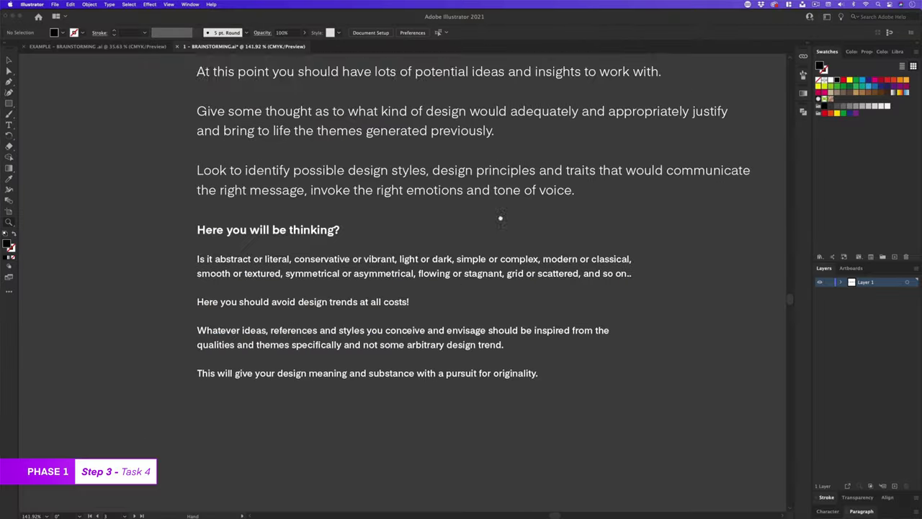
scroll(500, 218, "up", 10)
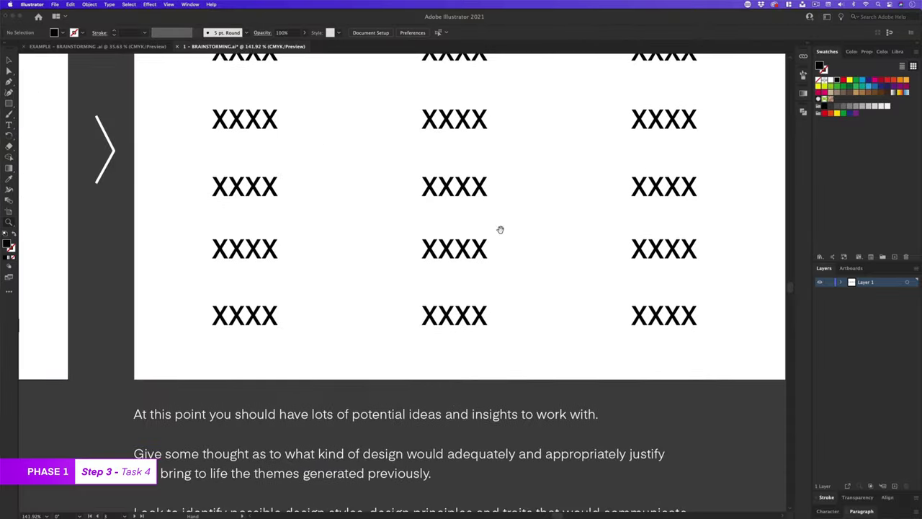
scroll(470, 290, "up", 2)
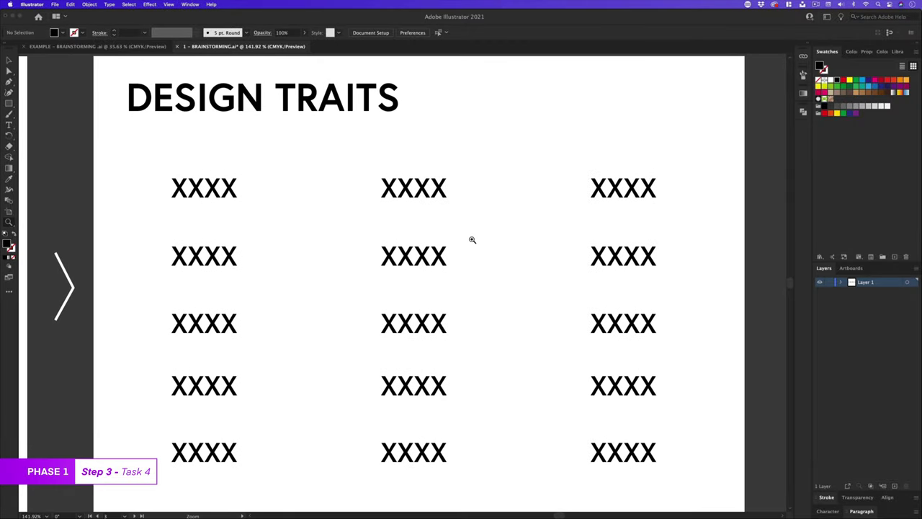
- Zoom out to show the Design Traits board beside the other artboards, then return to selection
scroll(469, 249, "down", 1)
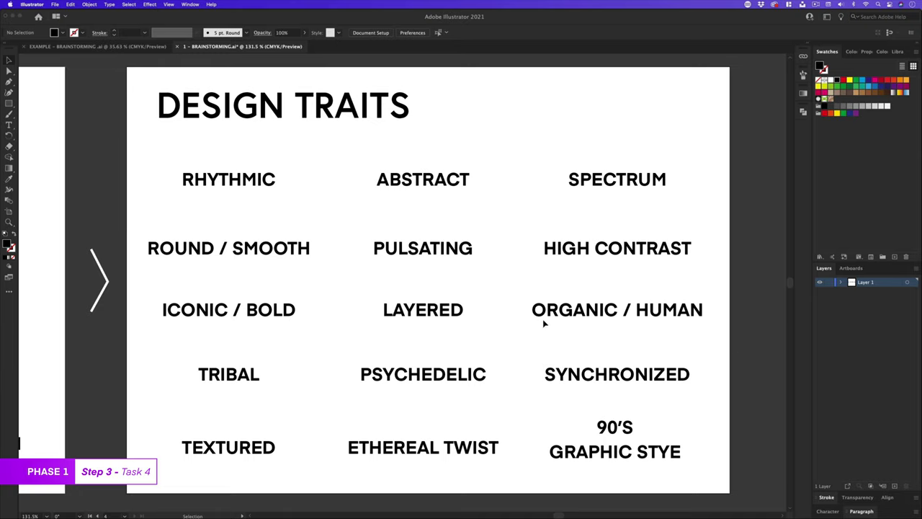
key("z")
left_click_drag(375, 218, 368, 264)
key("v")
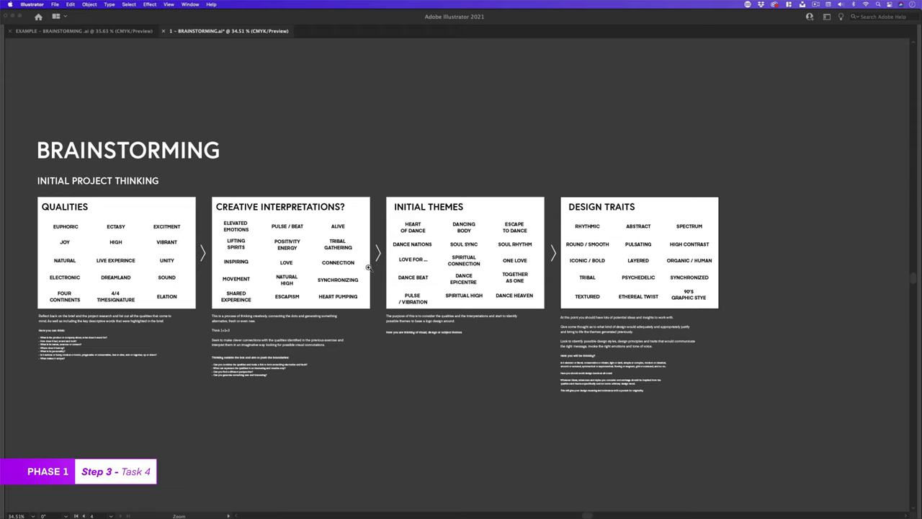
- Scroll-zoom around the overview of all four filled brainstorming artboards
scroll(369, 266, "up", 2)
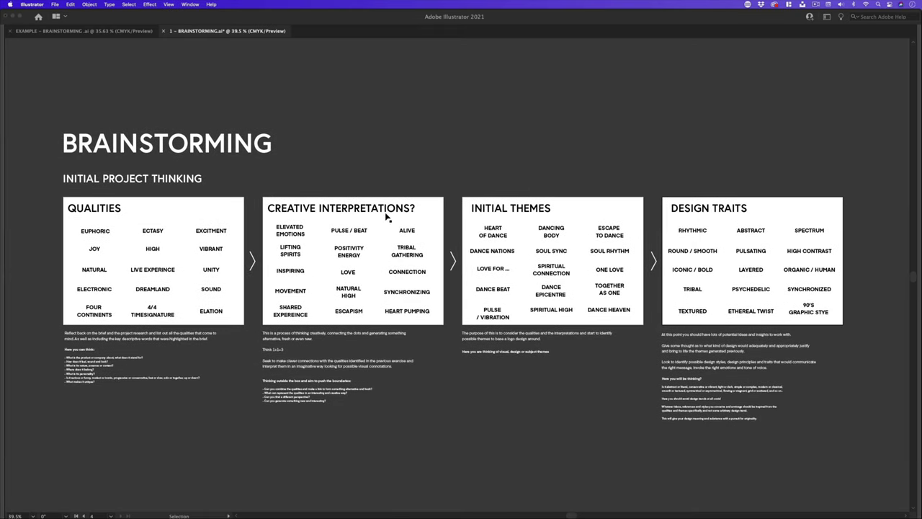
scroll(368, 240, "up", 1)
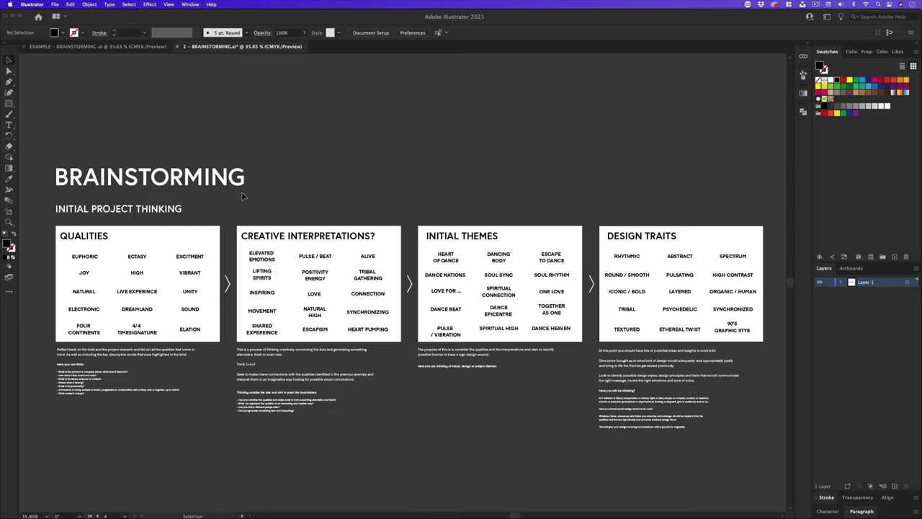
- Start a Save As with Adobe PDF chosen as the file format
left_click(56, 6)
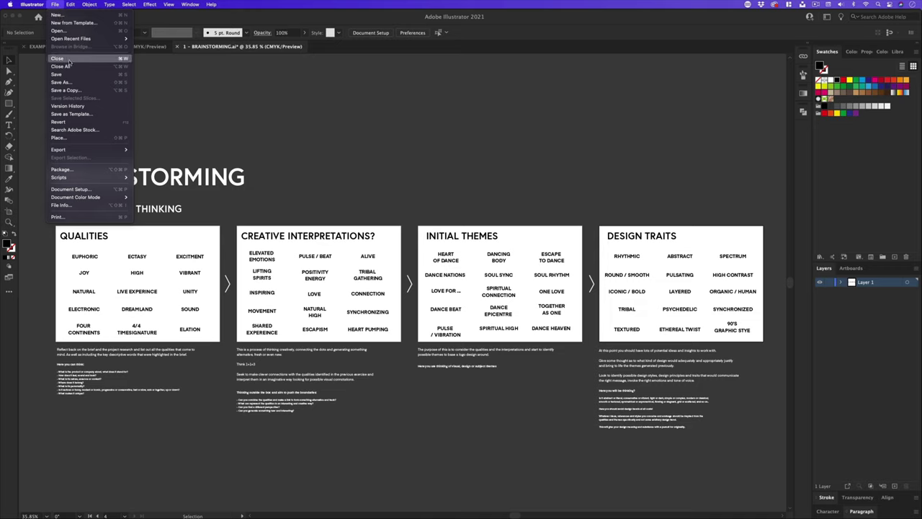
left_click(72, 83)
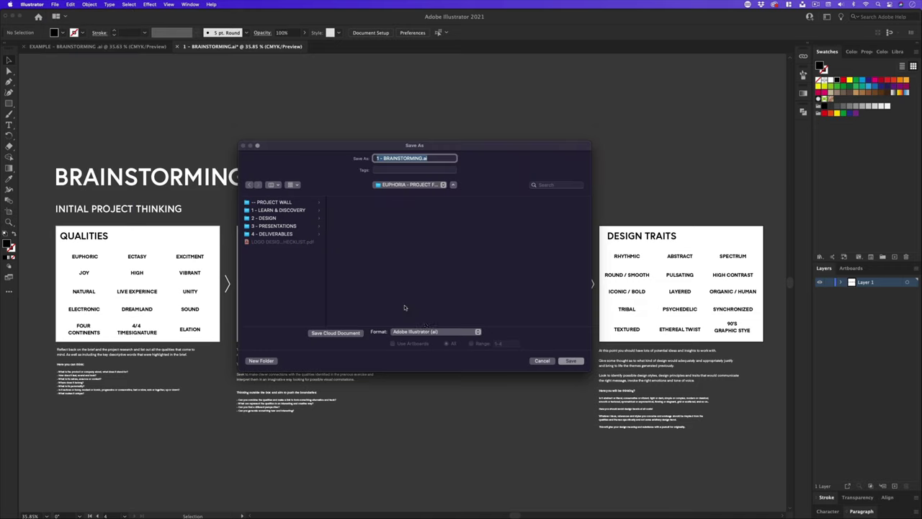
left_click(432, 332)
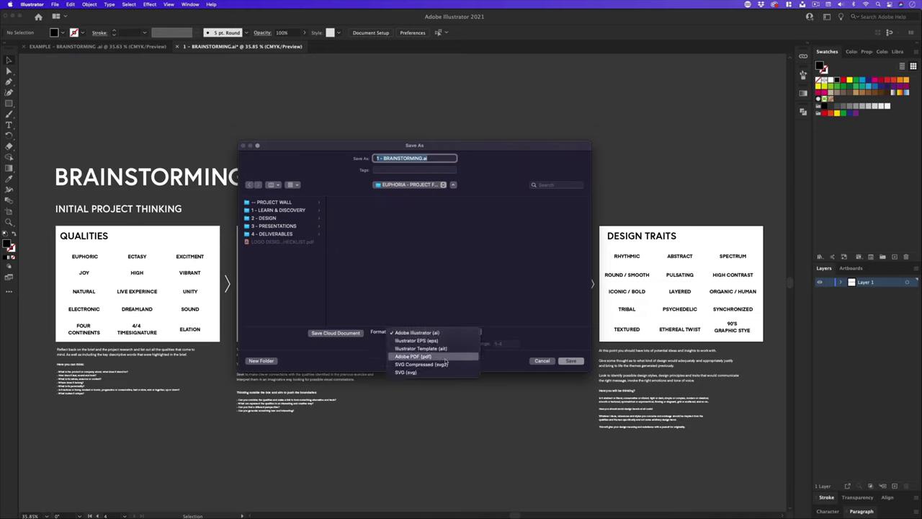
left_click(446, 358)
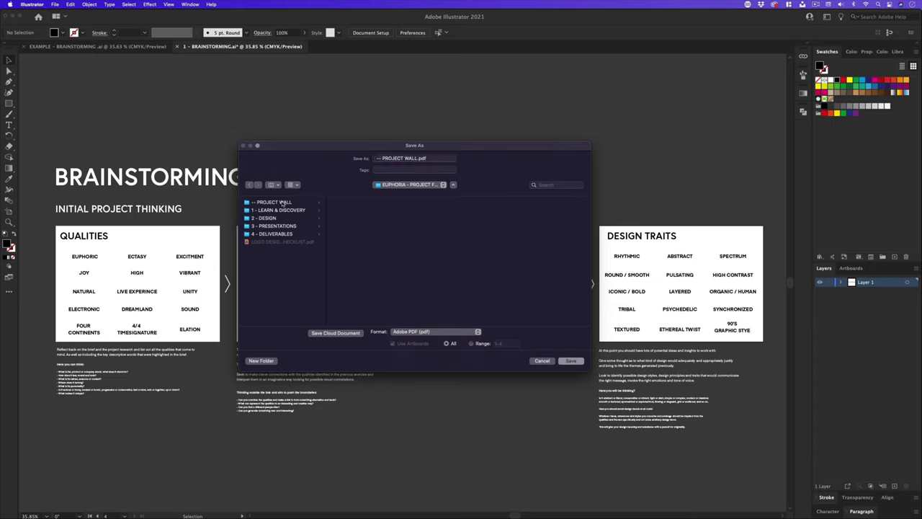
- Target the PROJECT WALL > 1 - LEARN & DISCOVERY folder and begin naming the file BRAINSTORMING
left_click(282, 203)
left_click(364, 210)
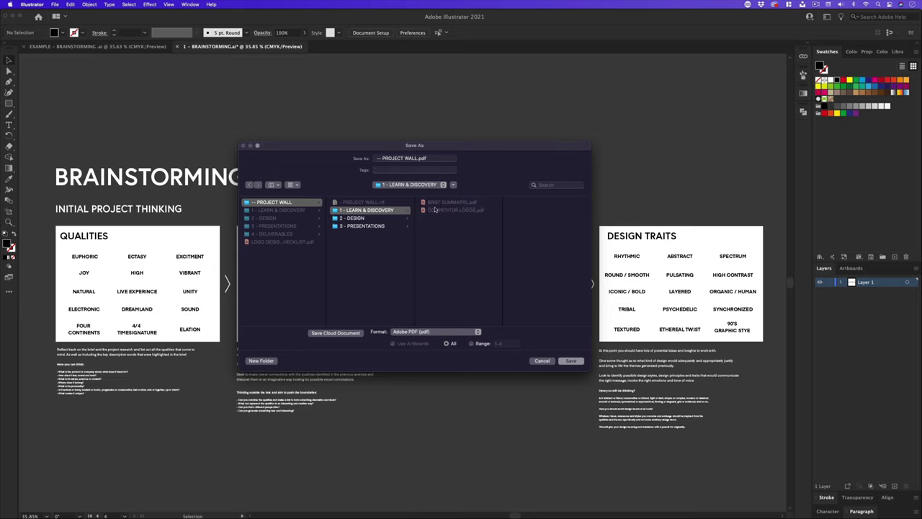
left_click(414, 157)
type("BRIN")
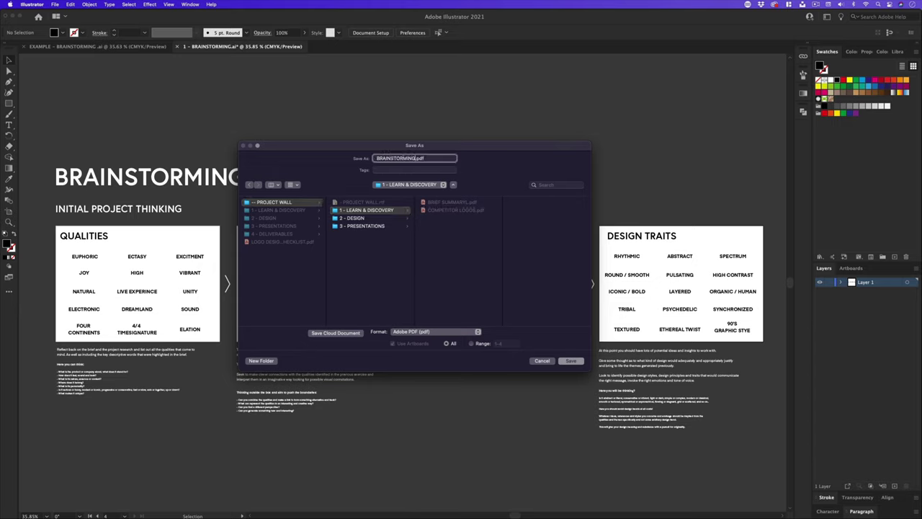
left_click(570, 361)
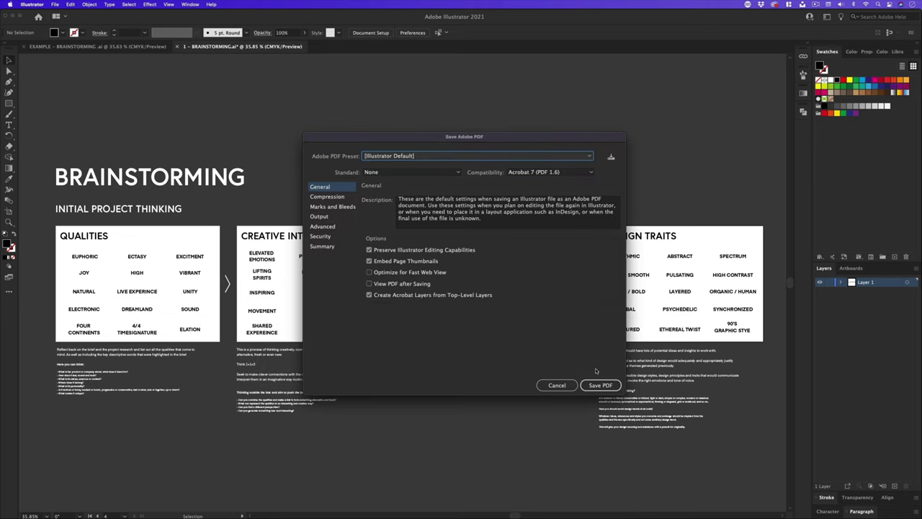